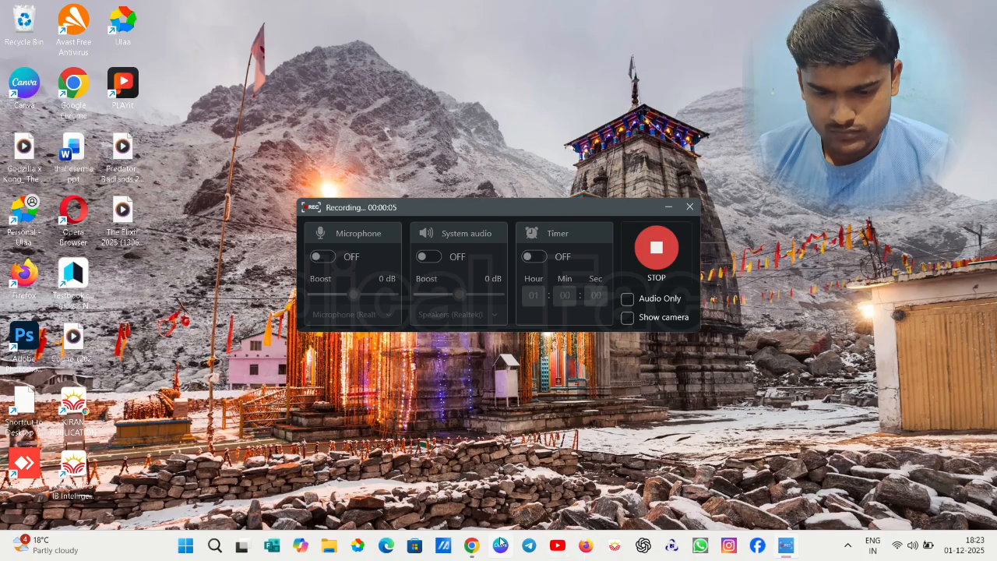
Restore the e-Raktkosh browser window and open a blank Component Request under Requisition & Issue
mouse_move(472, 548)
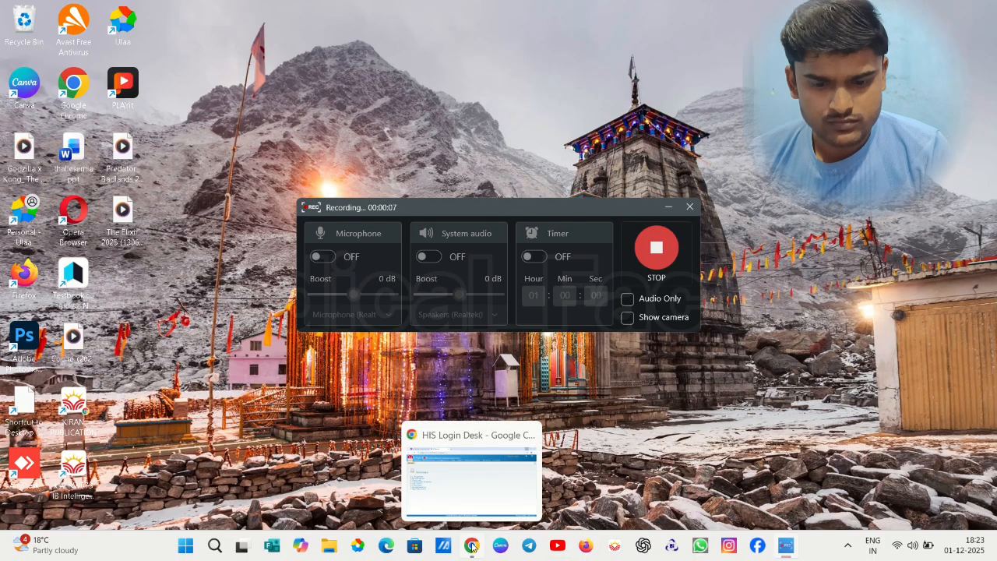
left_click(472, 548)
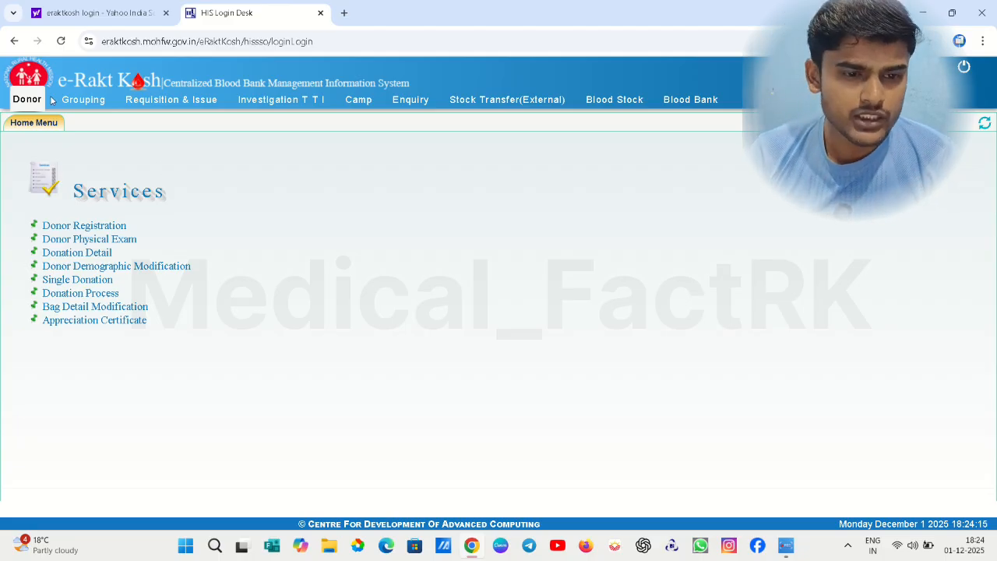
left_click(163, 106)
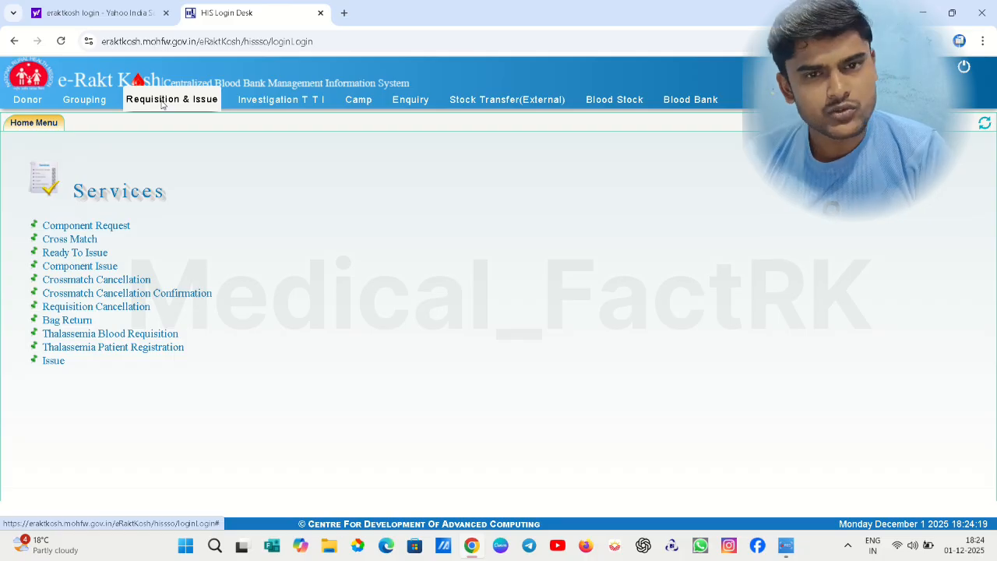
left_click(94, 226)
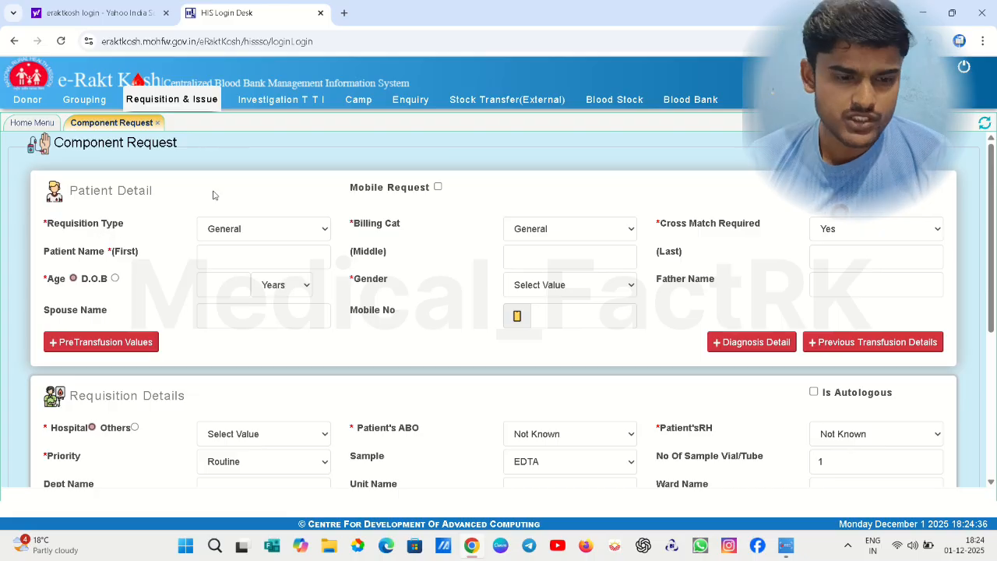
left_click(264, 234)
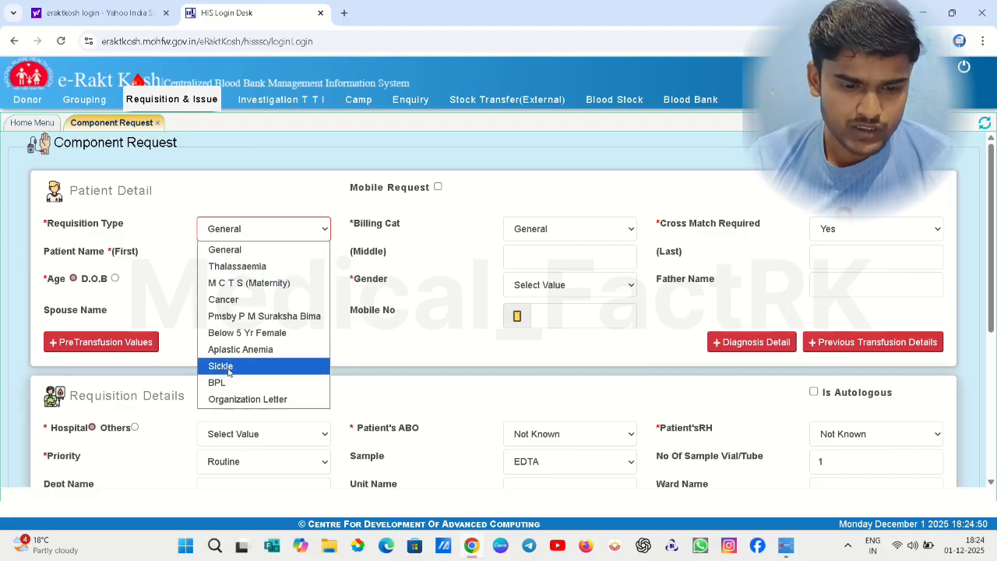
left_click(226, 299)
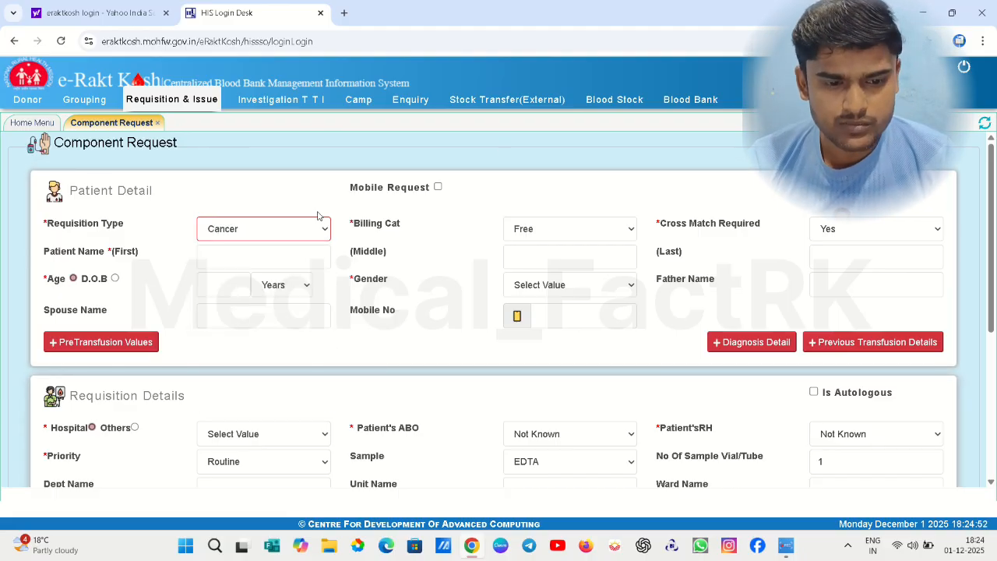
left_click(530, 234)
left_click(530, 234)
left_click(265, 234)
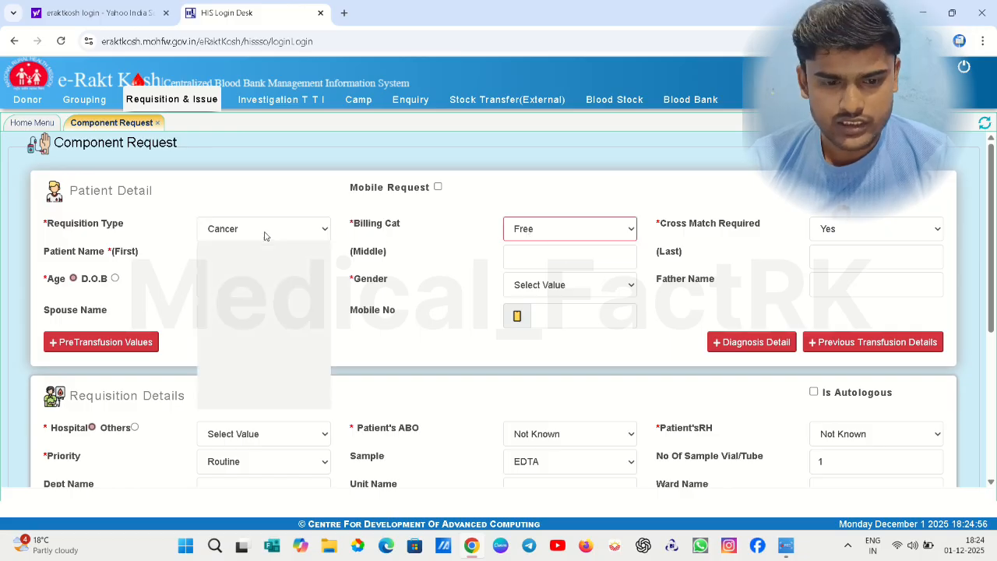
left_click(254, 250)
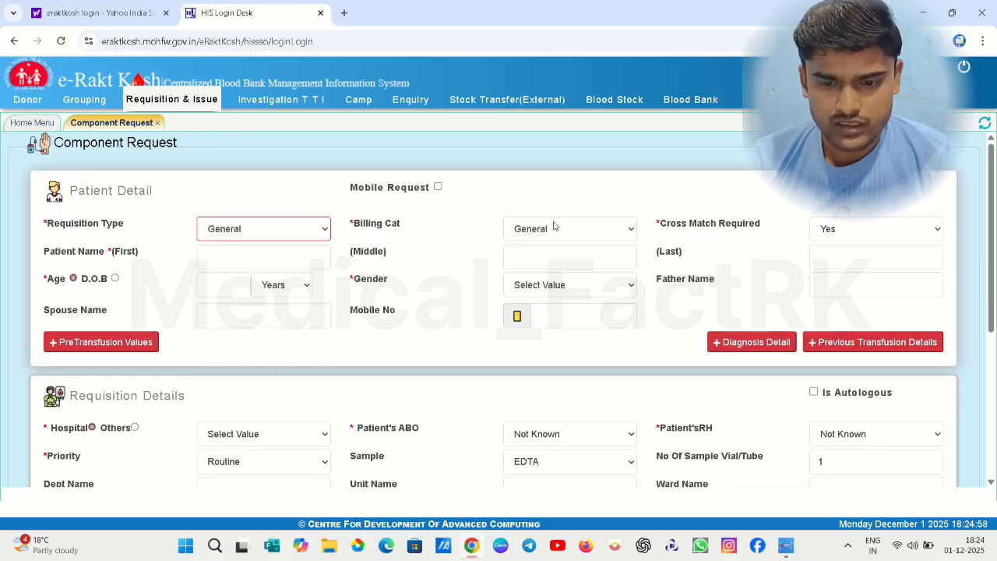
left_click(838, 238)
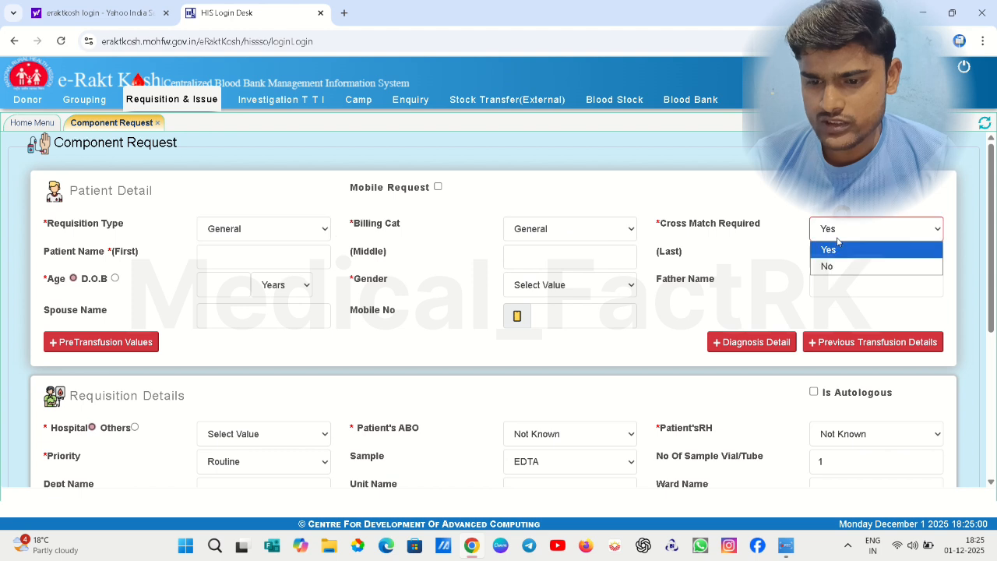
left_click(838, 239)
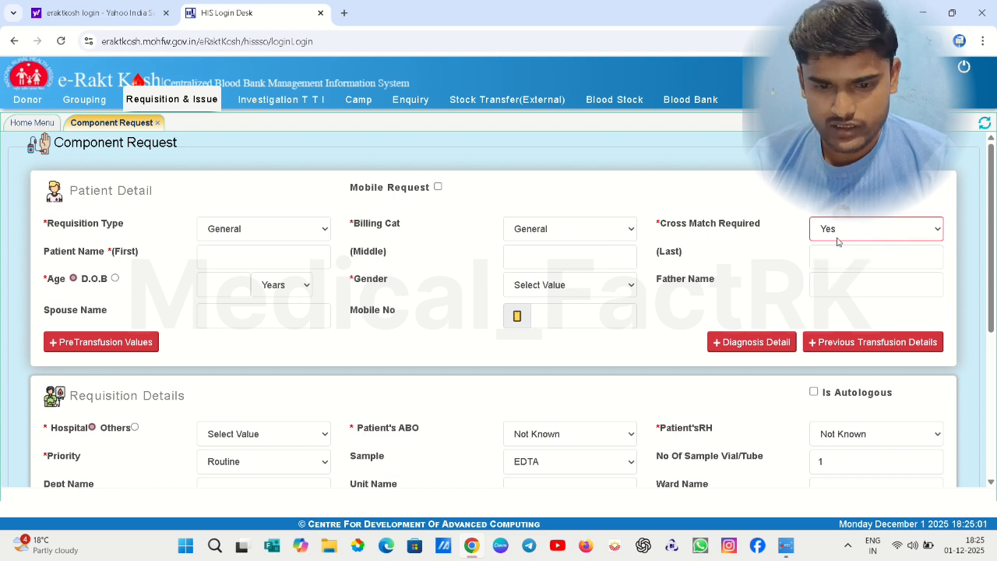
Enter the patient's first and last name, correcting a mistyped first name
left_click(242, 252)
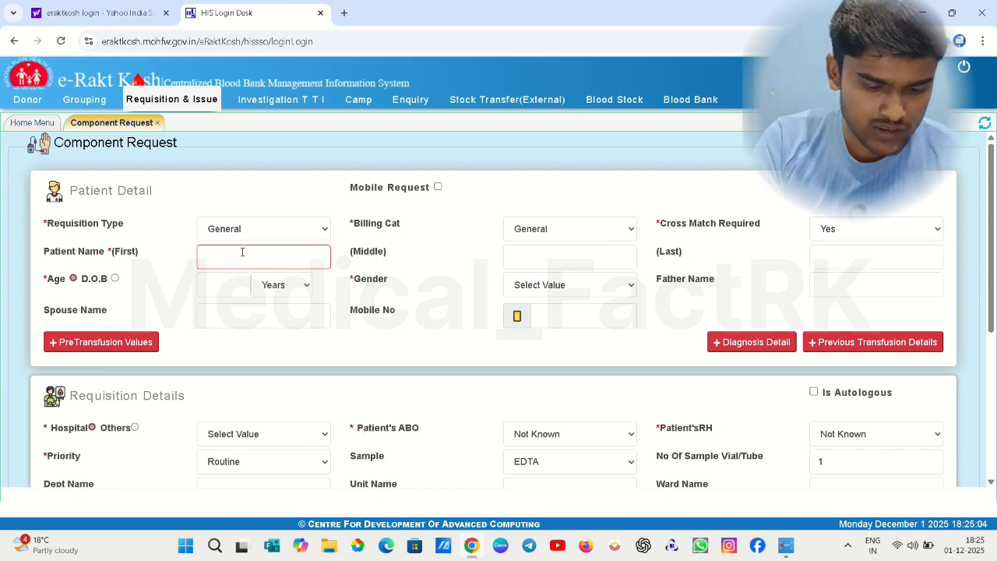
type("ra")
key("ctrl+a")
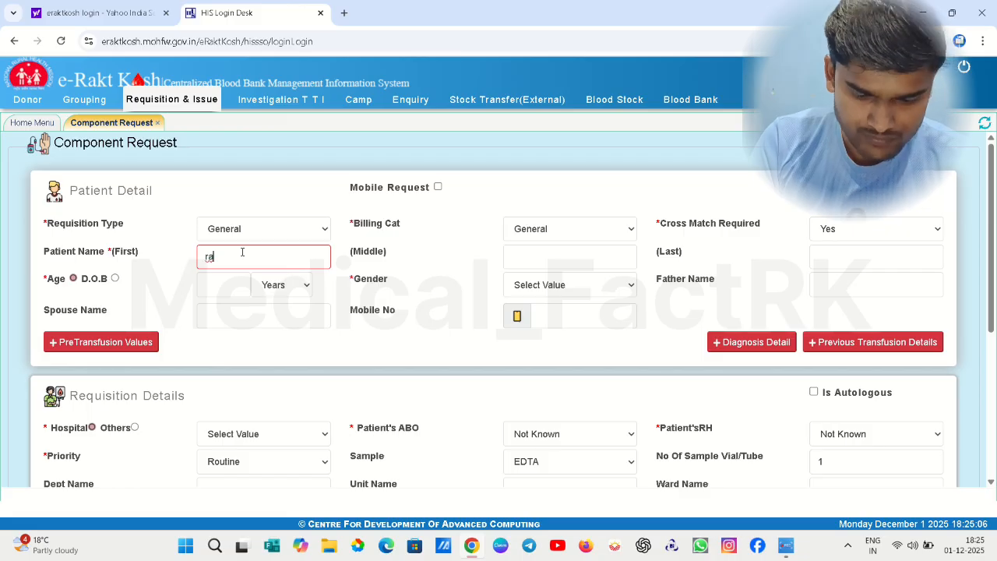
key("BackSpace")
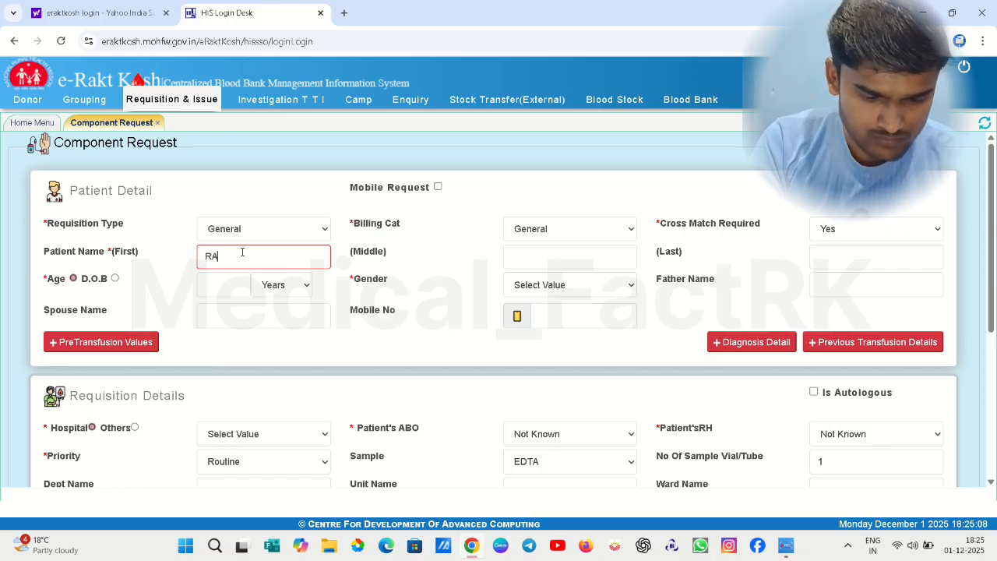
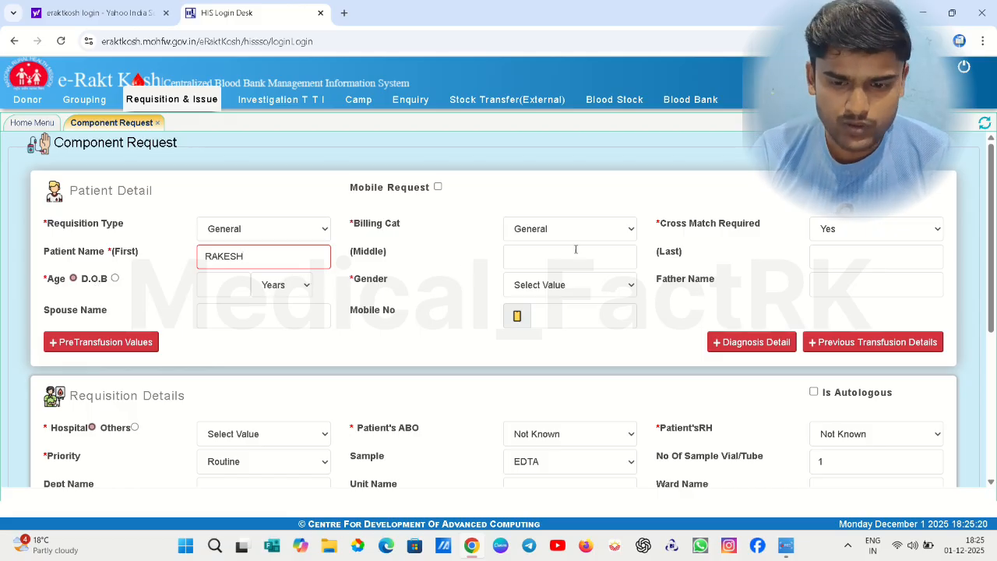
left_click(848, 262)
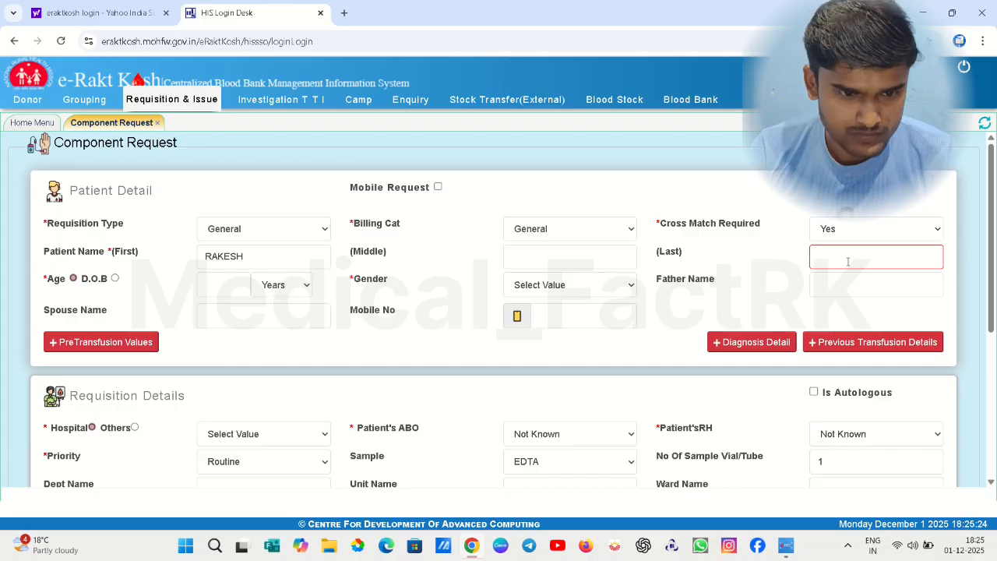
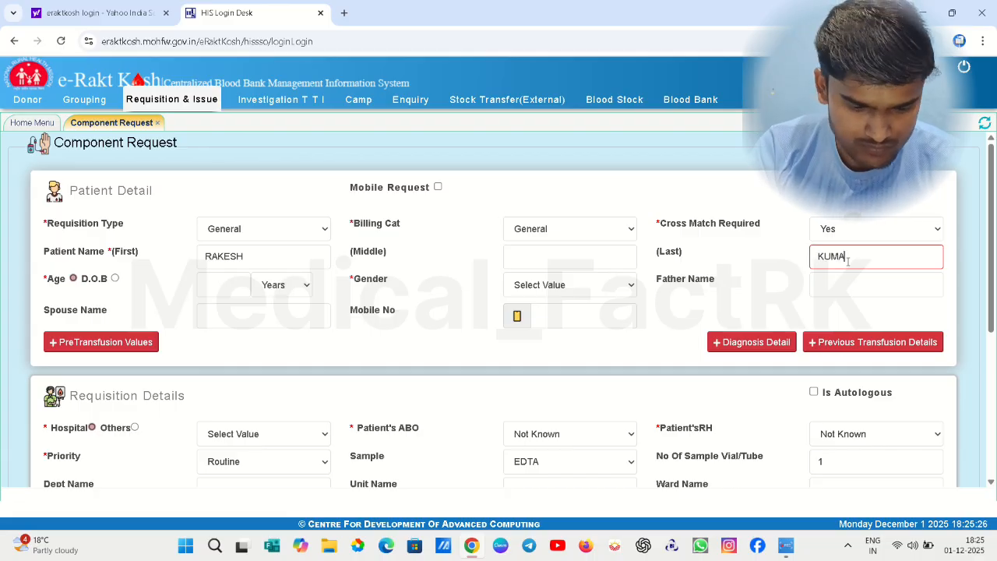
Set the patient's age to 25, gender to Male, and enter the mobile number
left_click(210, 286)
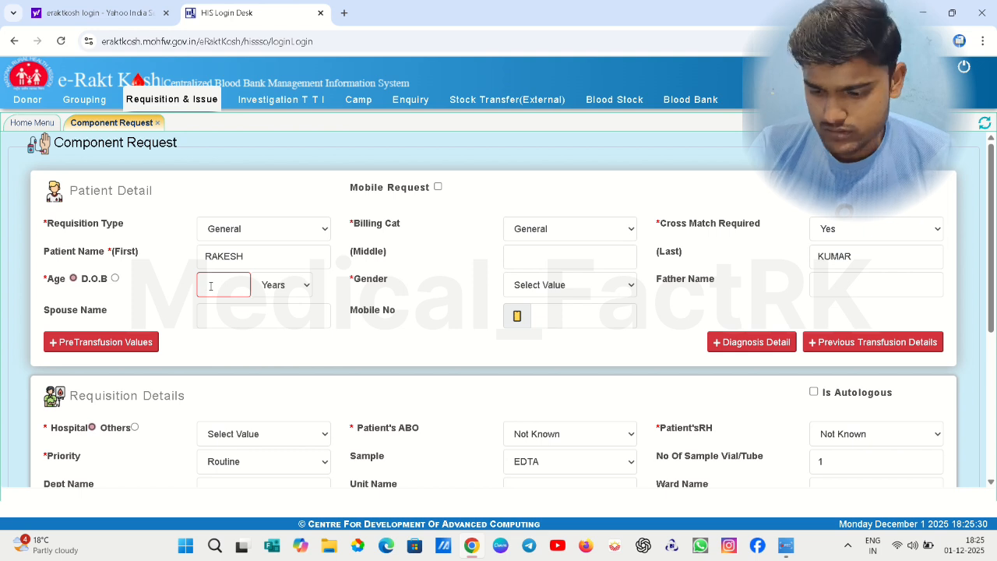
type("25")
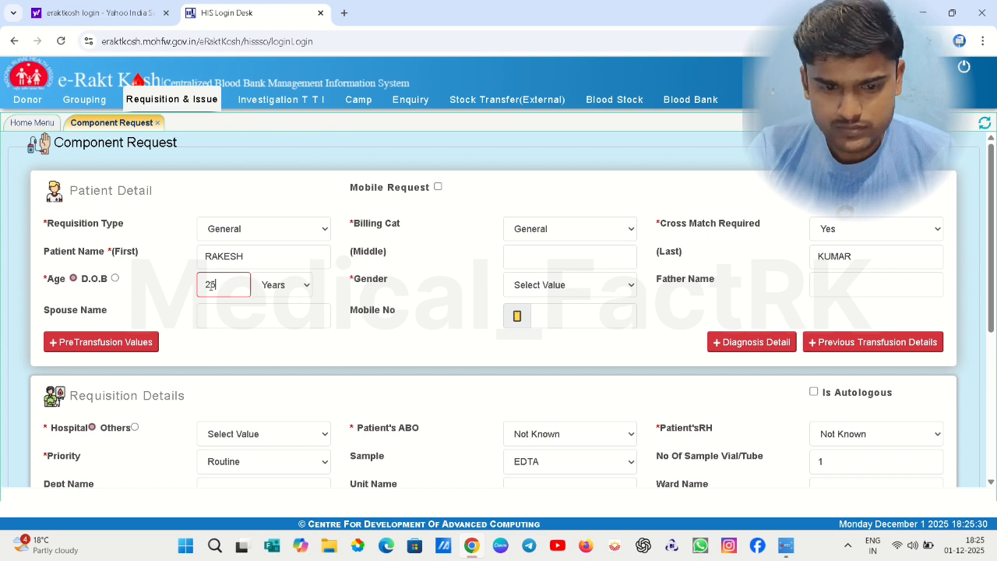
left_click(586, 286)
left_click(551, 341)
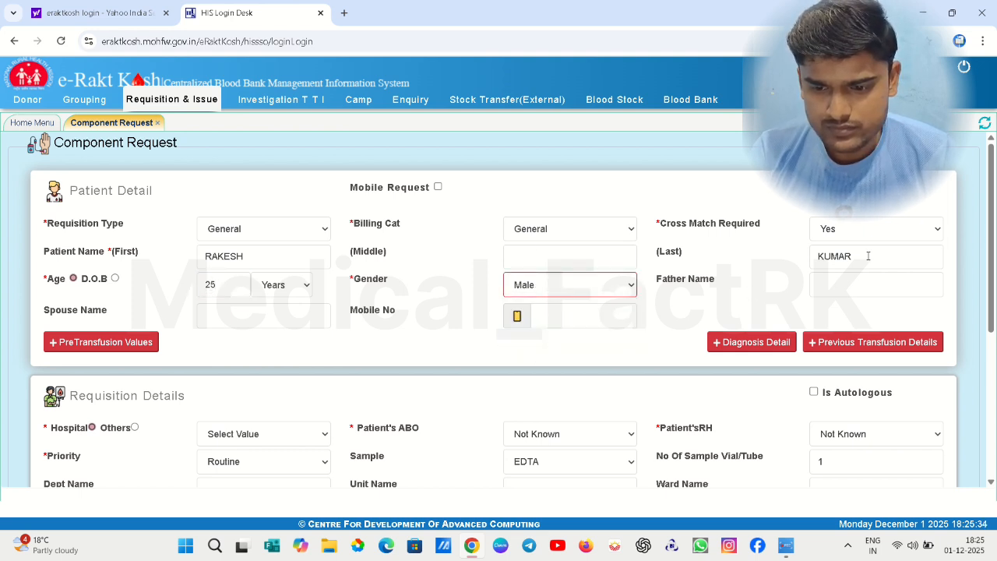
left_click(833, 290)
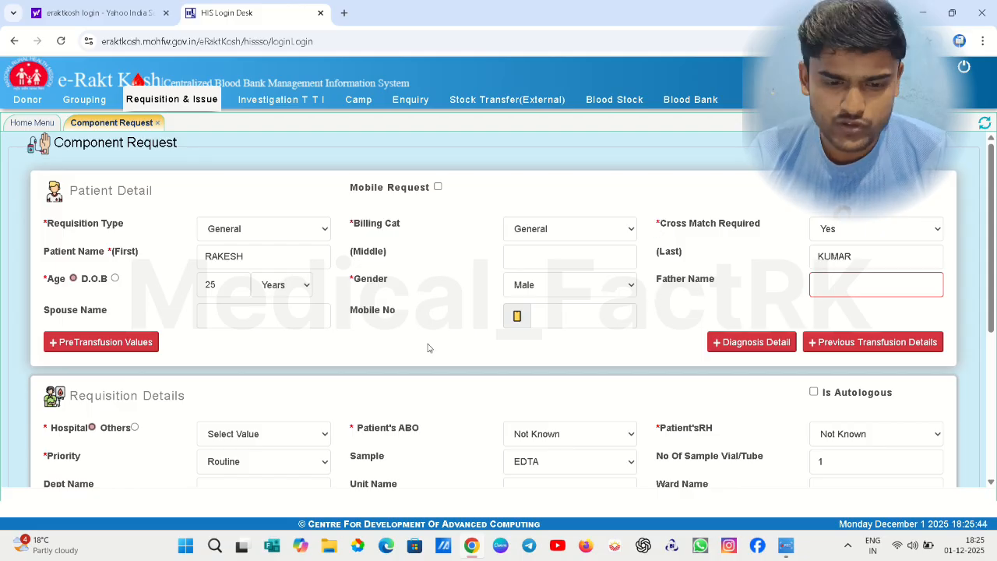
left_click(253, 320)
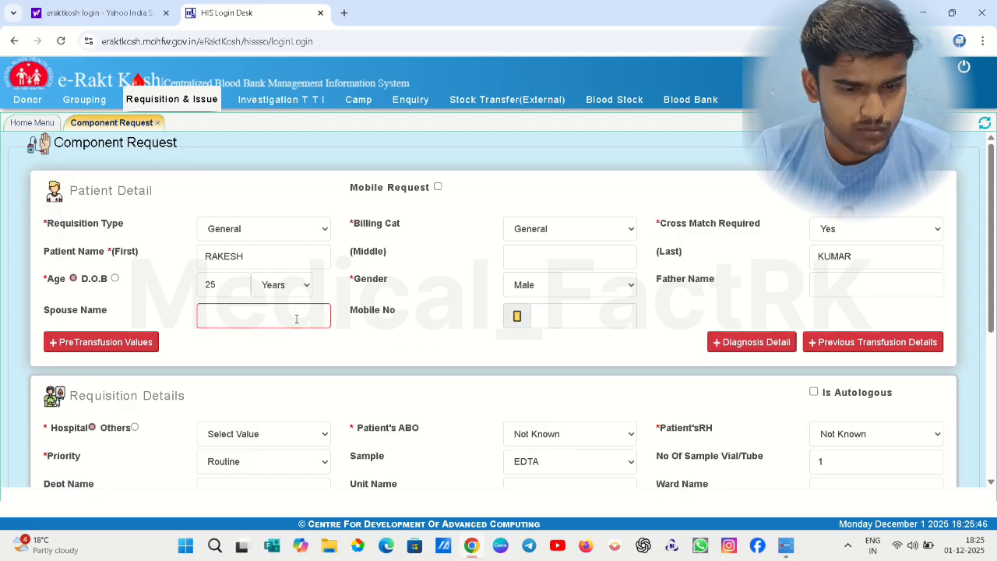
left_click(570, 320)
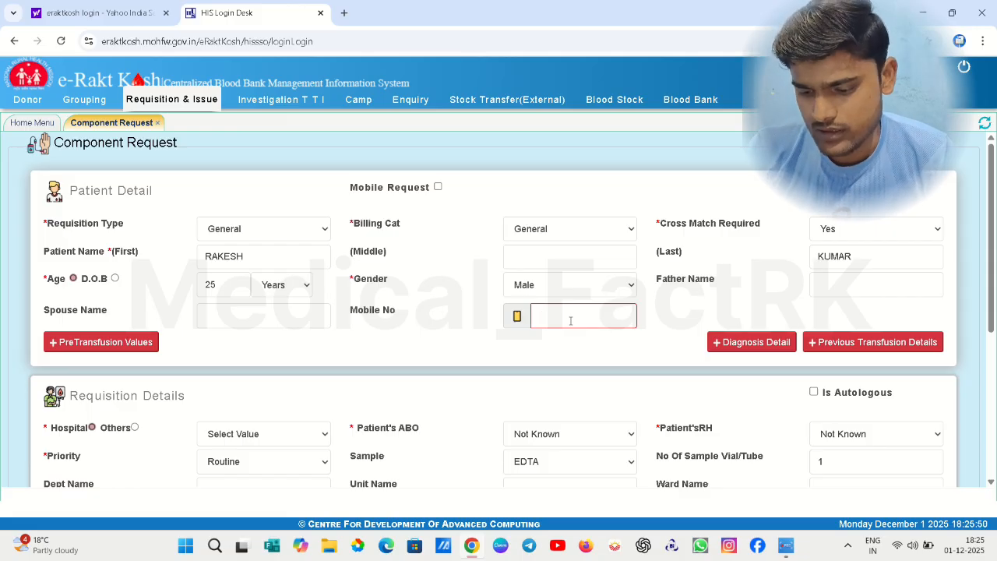
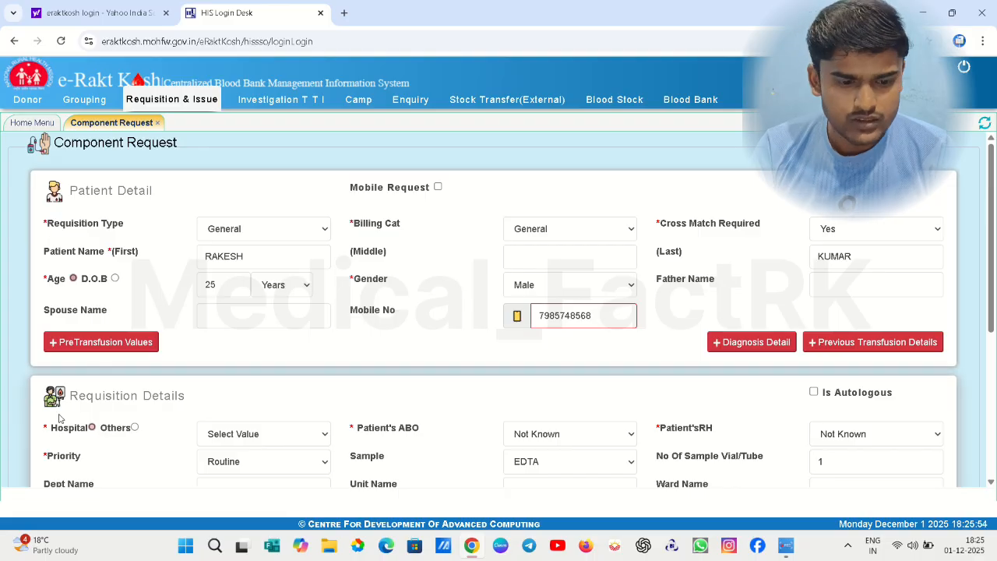
Mark the request as from another facility with hospital name SAMFORD
left_click(230, 444)
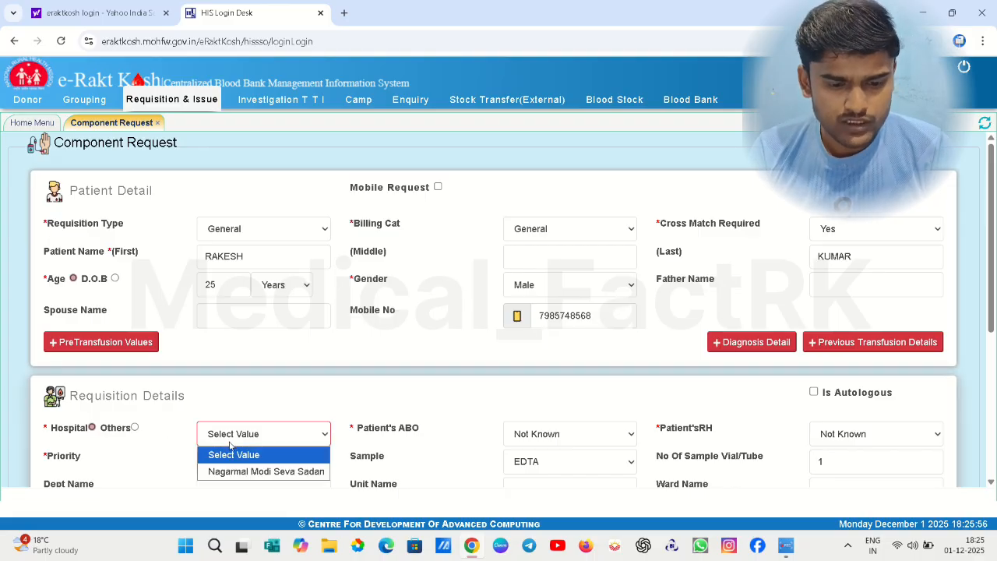
left_click(261, 441)
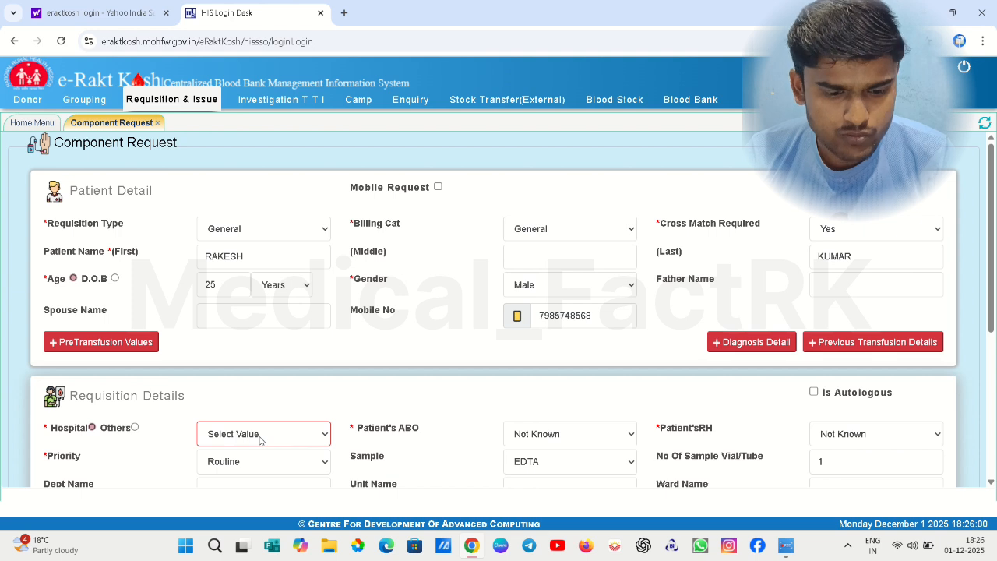
left_click(134, 427)
left_click(241, 430)
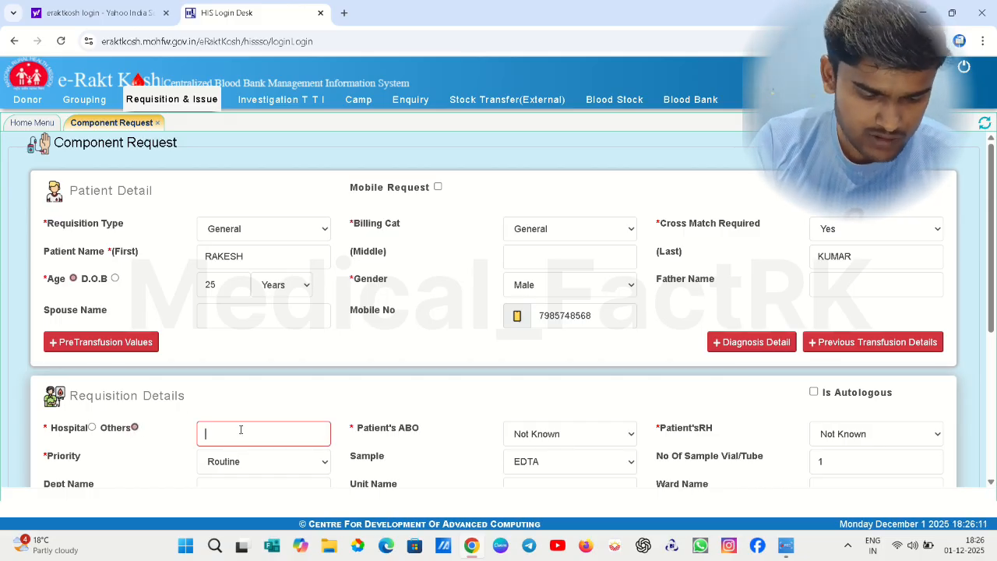
type("SAMFO")
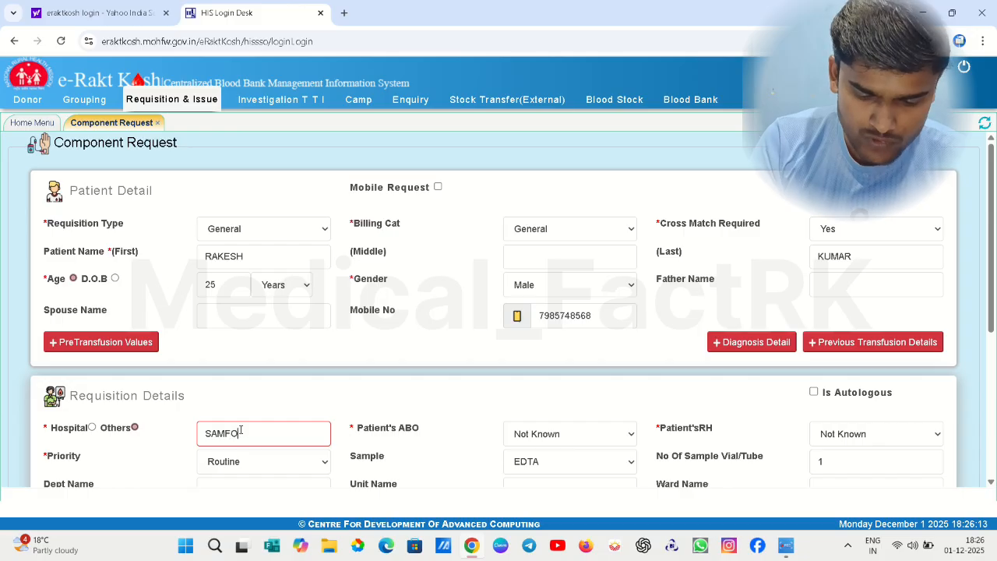
type("RD")
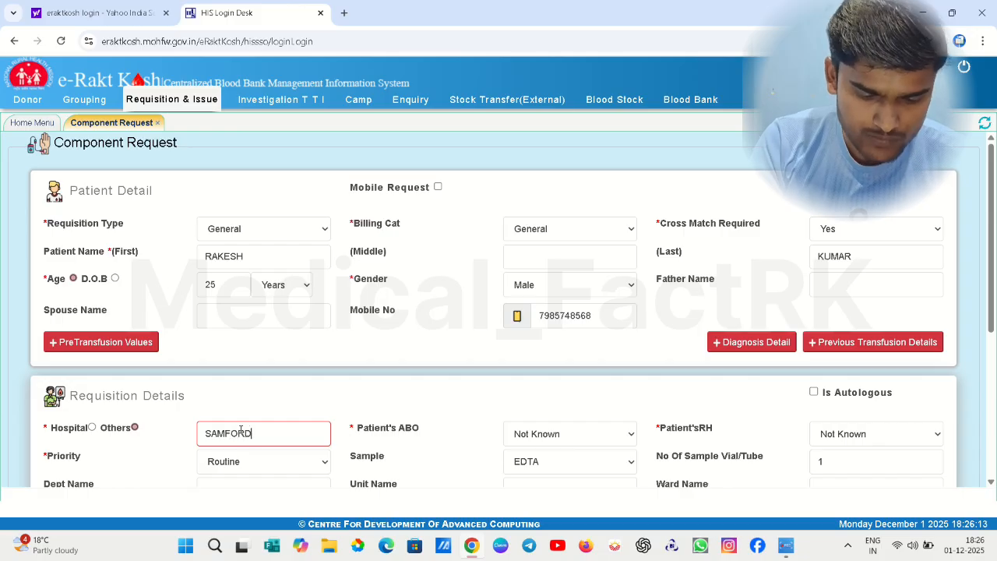
Set the patient's blood group to B, Rh Positive, and bring component details into view
left_click(521, 436)
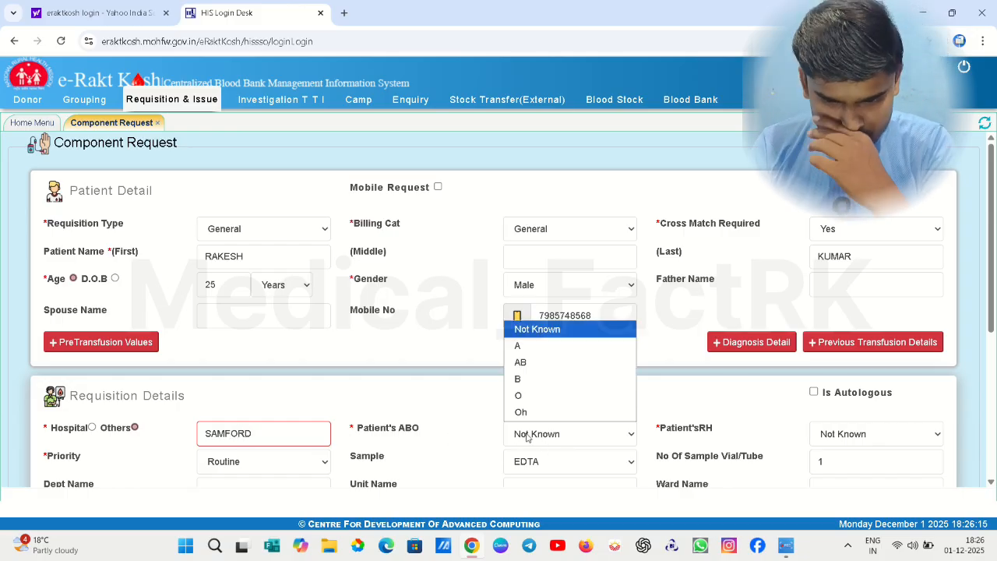
left_click(529, 381)
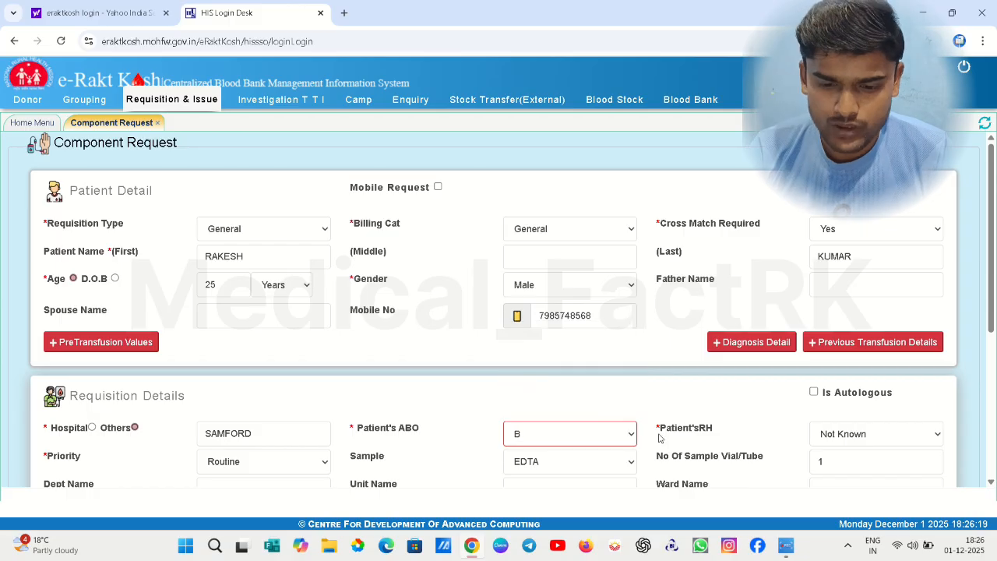
left_click(888, 431)
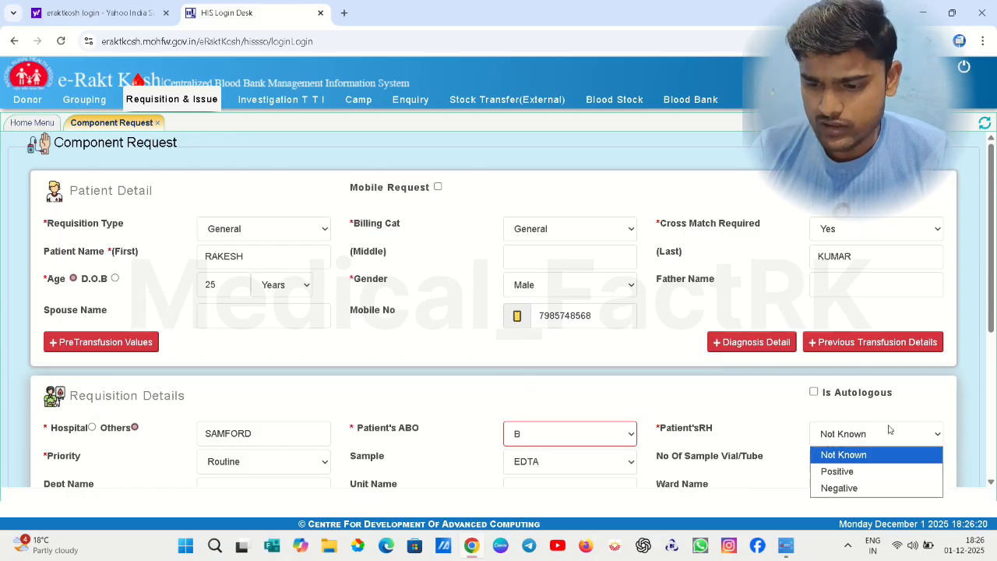
left_click(845, 471)
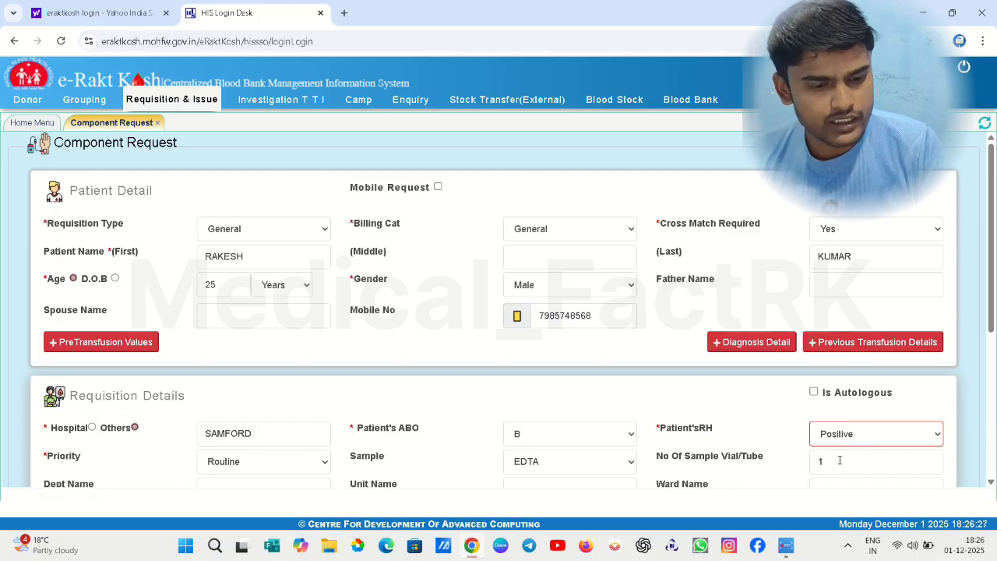
left_click(994, 371)
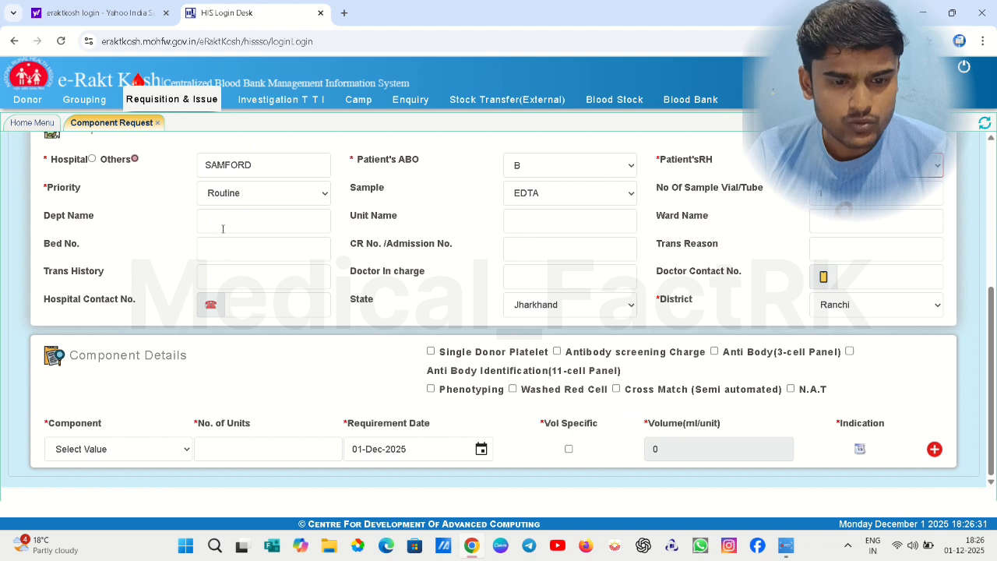
Enter ward name CCU and bed number 05
left_click(223, 229)
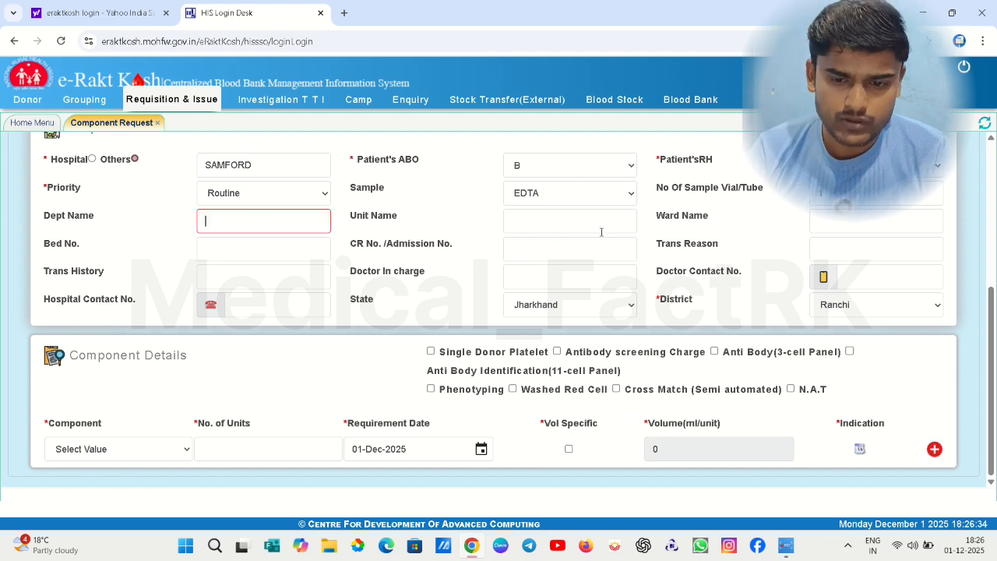
left_click(587, 228)
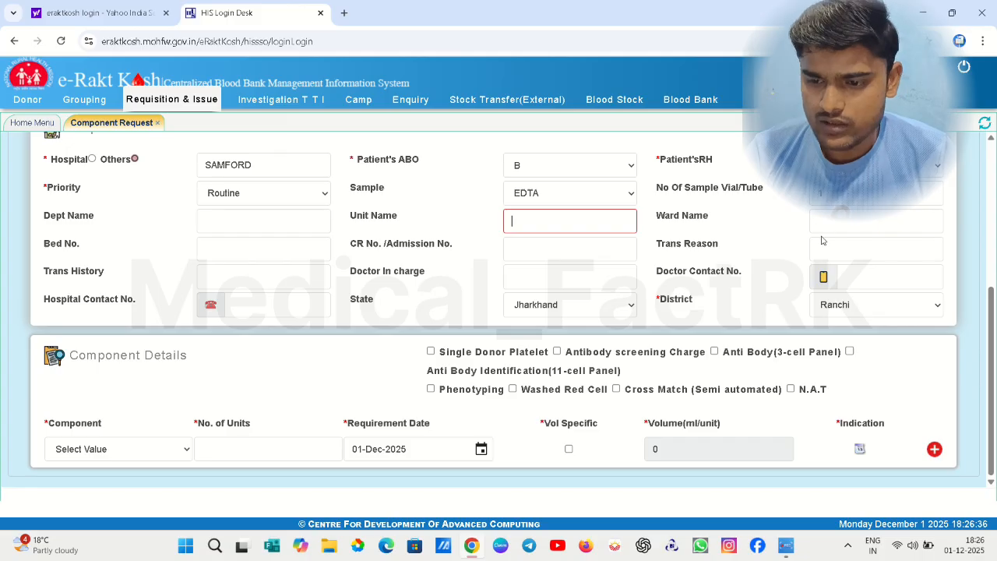
left_click(823, 238)
left_click(826, 229)
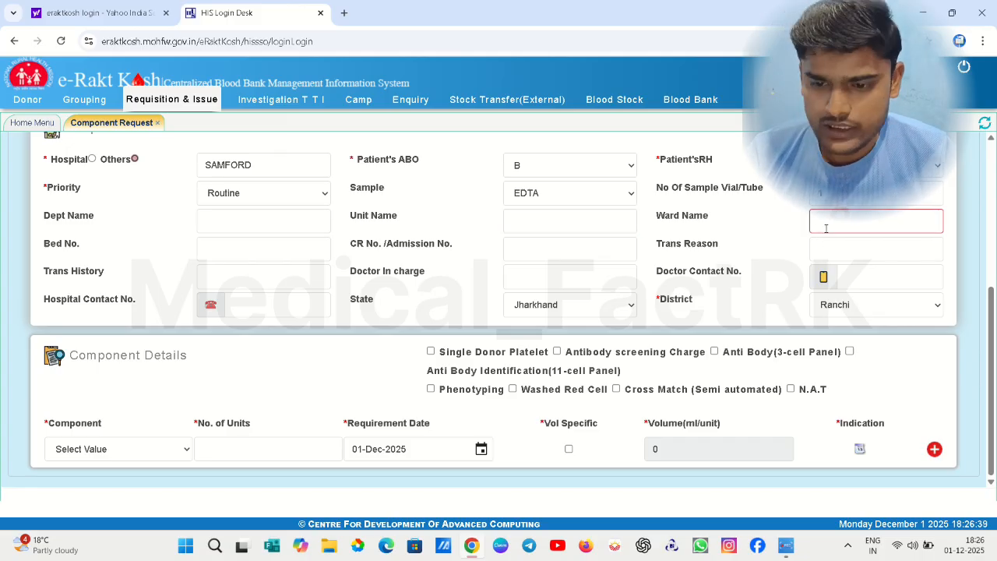
type("CCU")
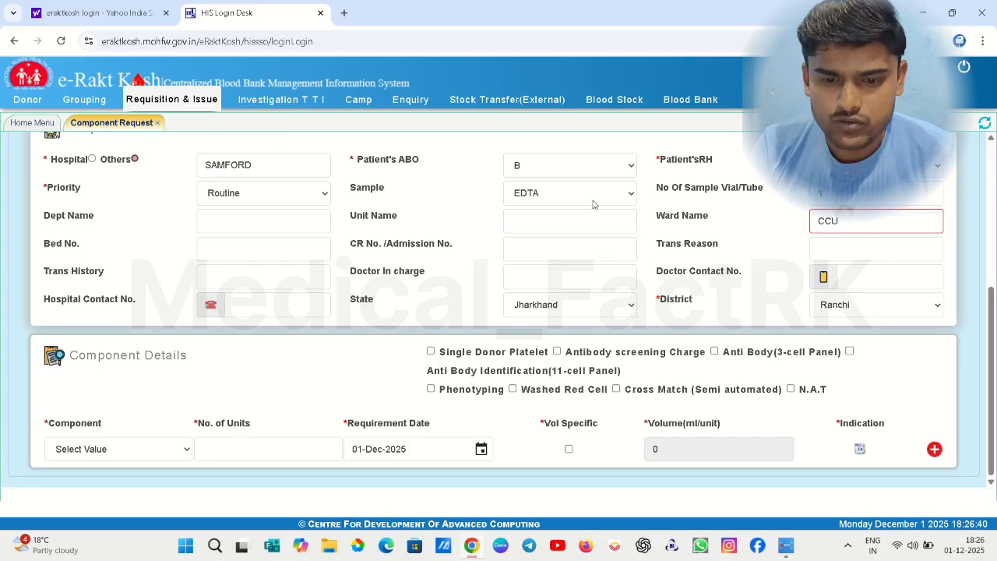
left_click(249, 249)
type("05")
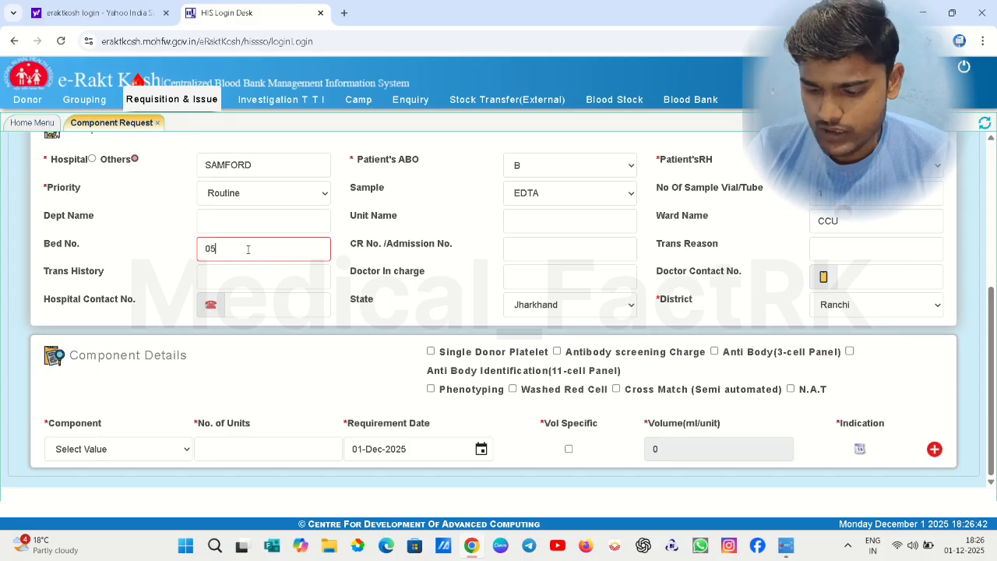
Enter the admission number and the doctor-in-charge's name
left_click(559, 243)
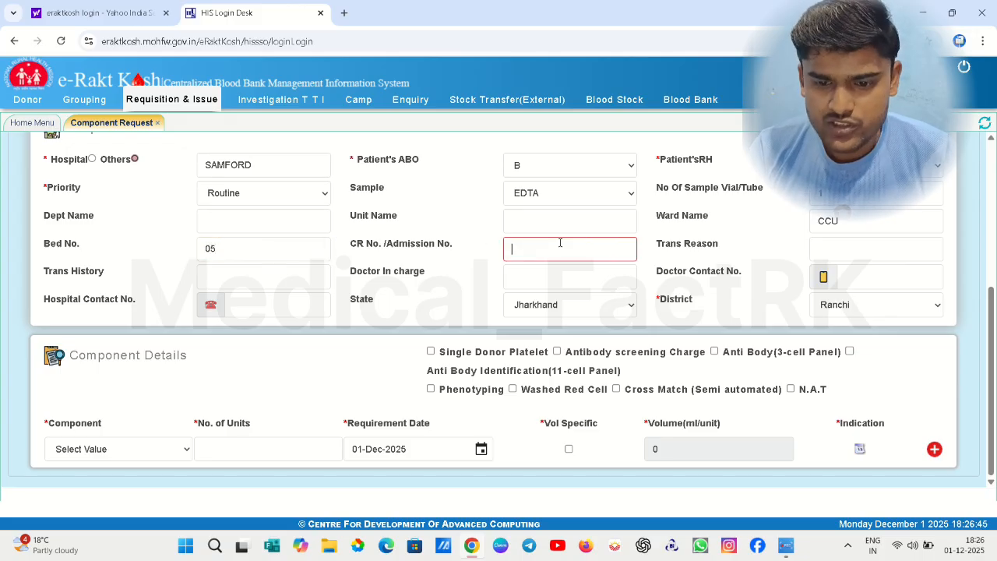
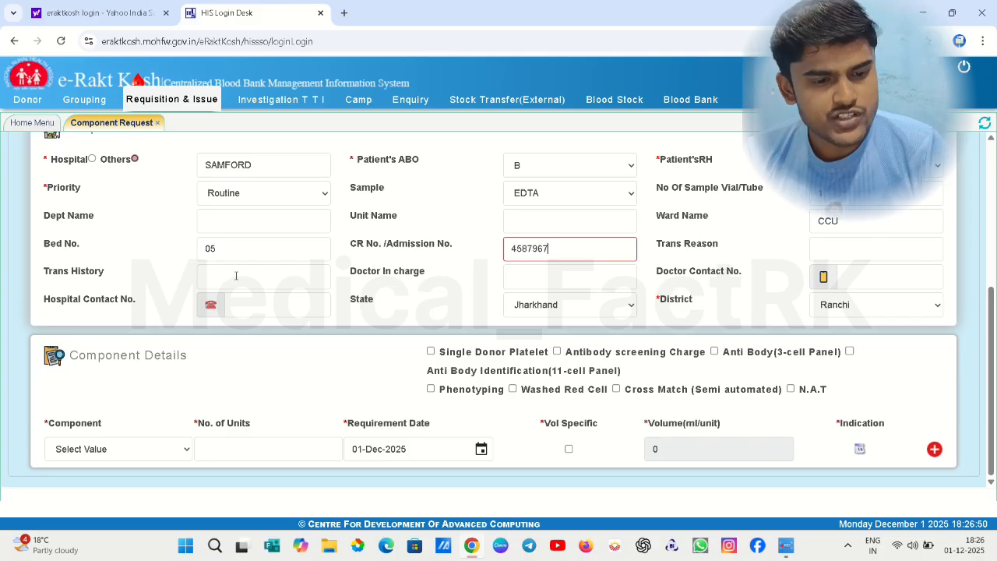
left_click(550, 279)
type("DR ")
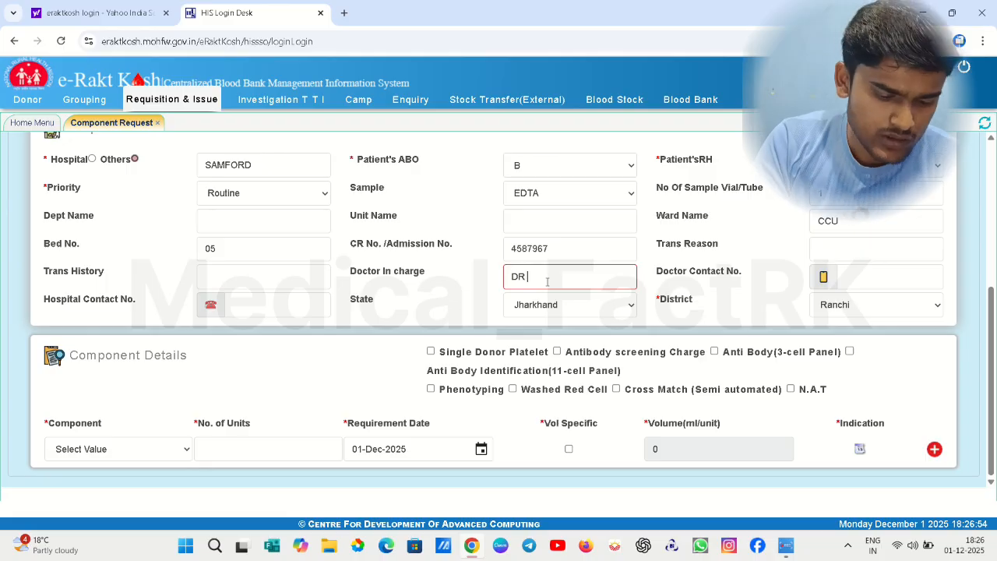
type("SANKESH")
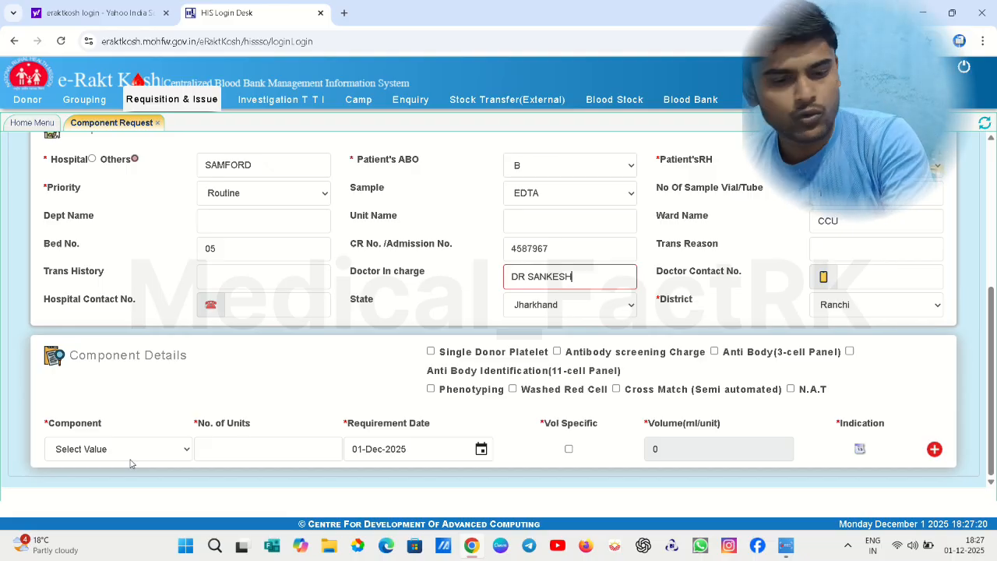
Request 1 unit of Packed Red Blood Cells with requirement date 03-Dec-2025
left_click(131, 460)
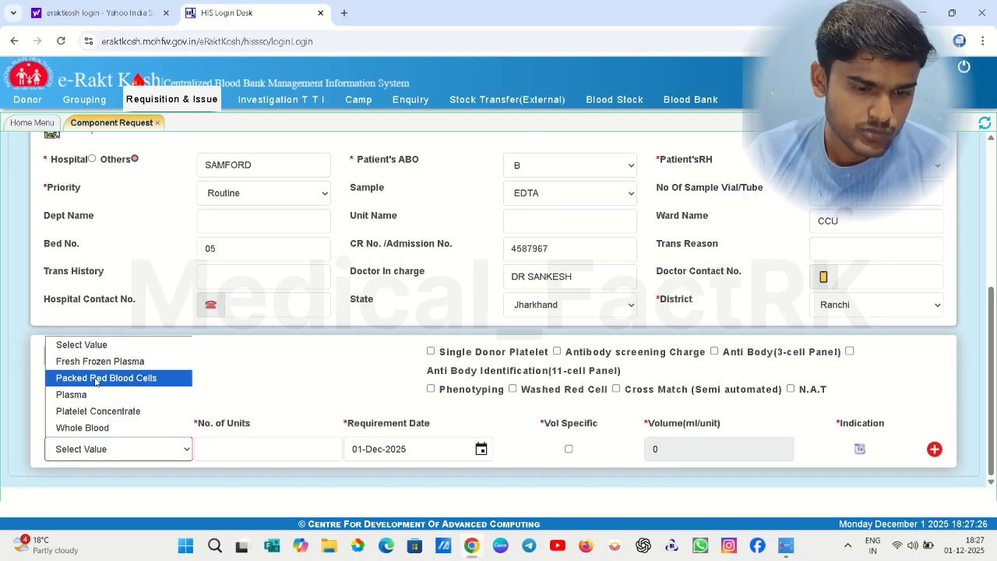
left_click(97, 379)
left_click(277, 459)
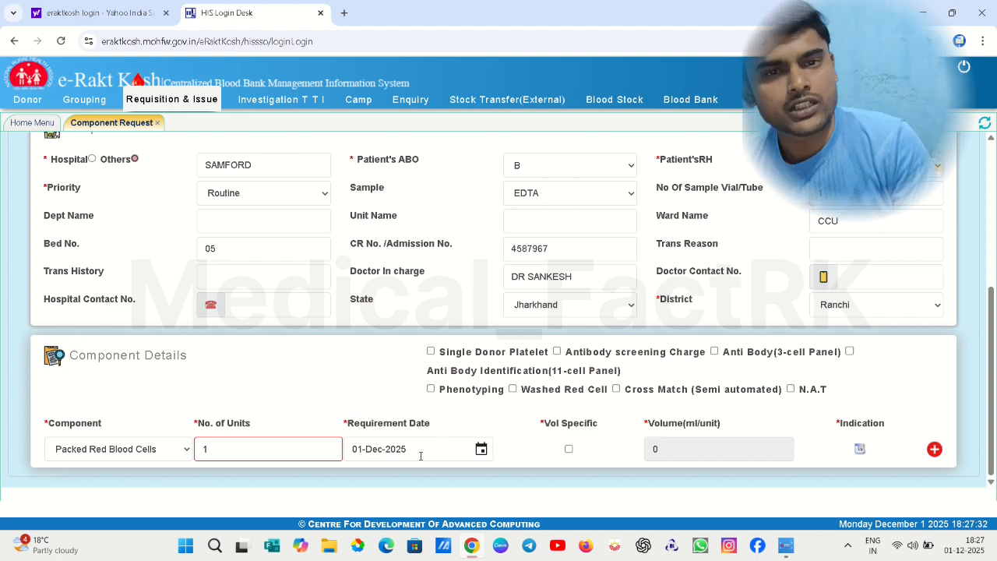
left_click(421, 456)
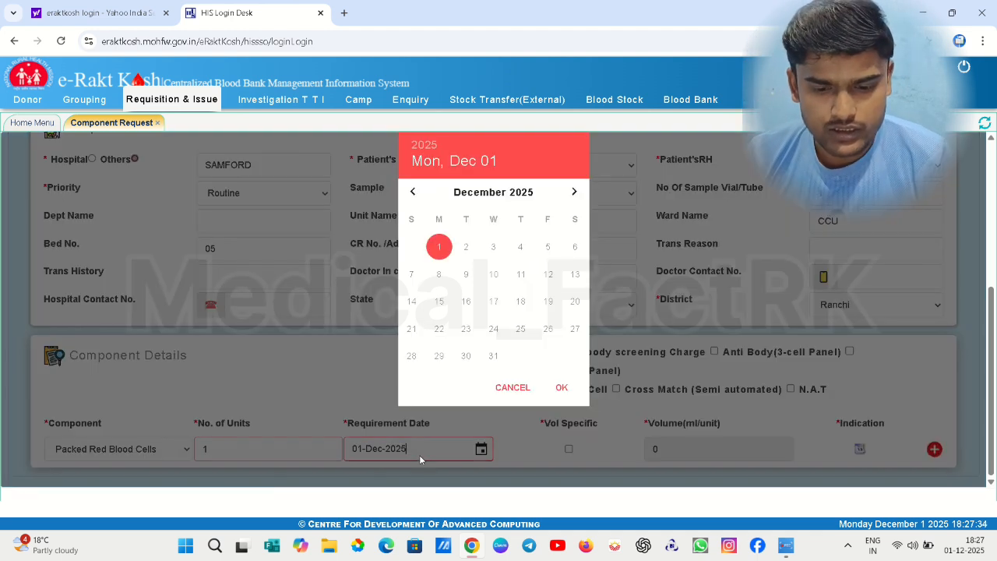
left_click(501, 247)
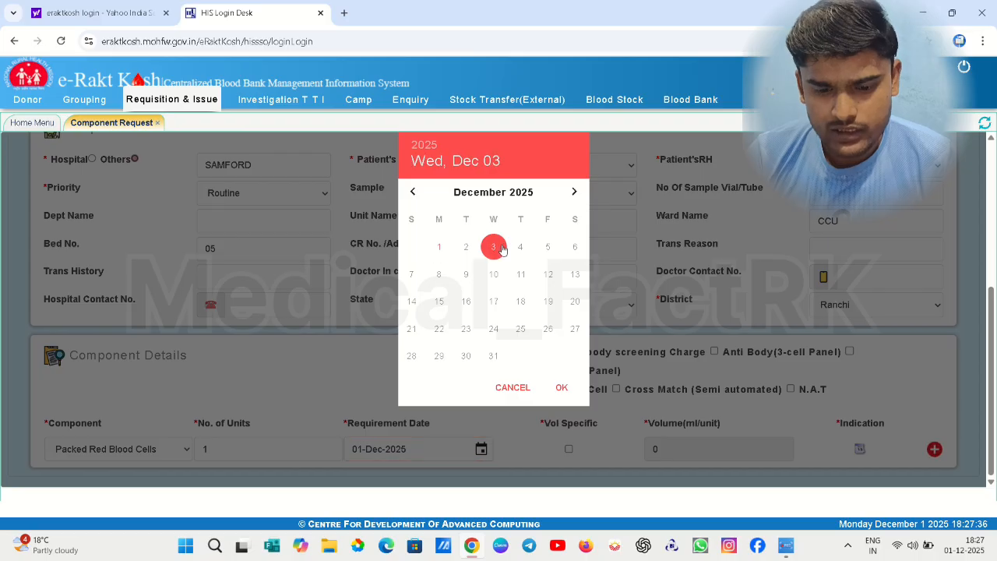
left_click(562, 389)
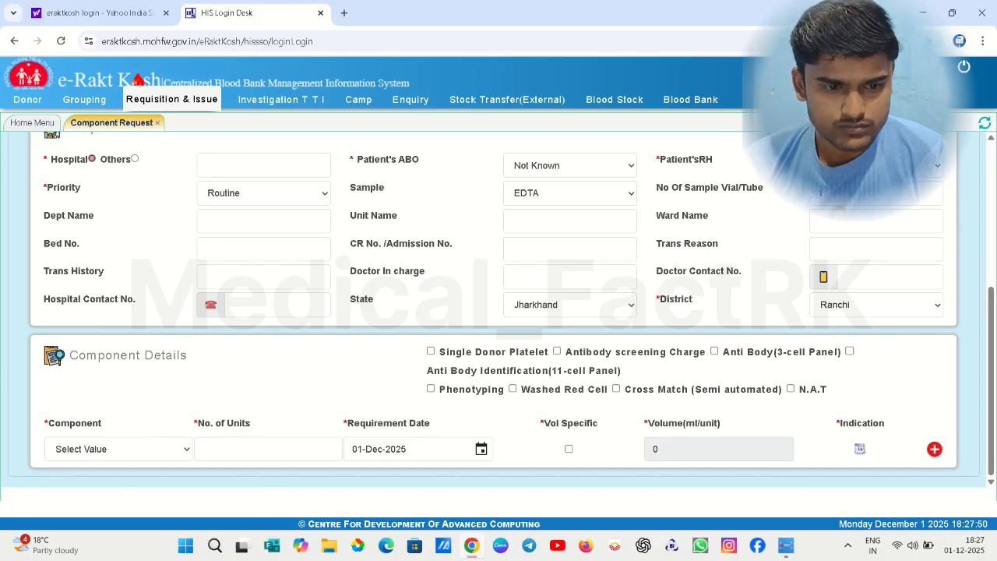
Submit the requisition, select the new Blood Requisition Number, and return to Requisition & Issue services
left_click(985, 123)
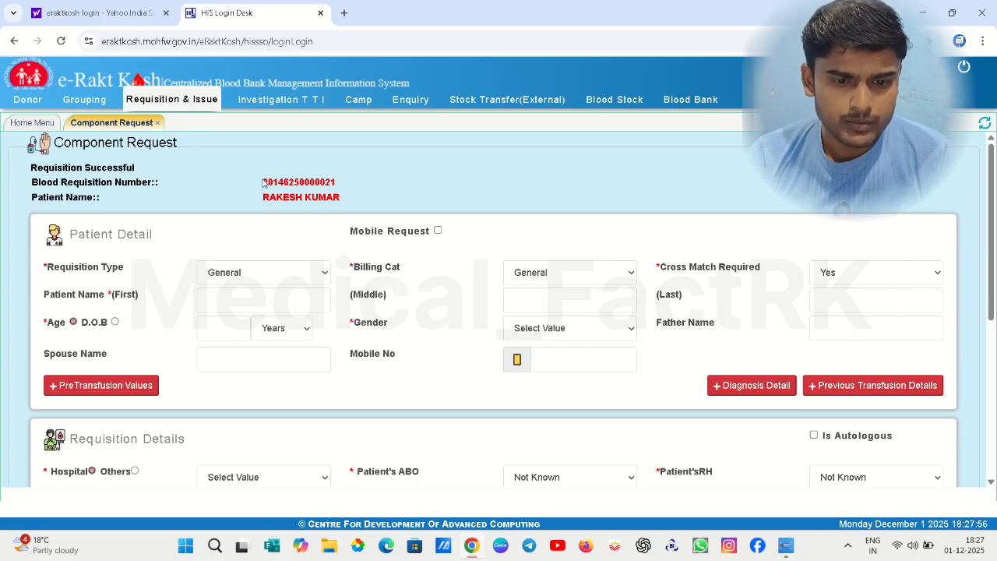
left_click_drag(264, 183, 367, 184)
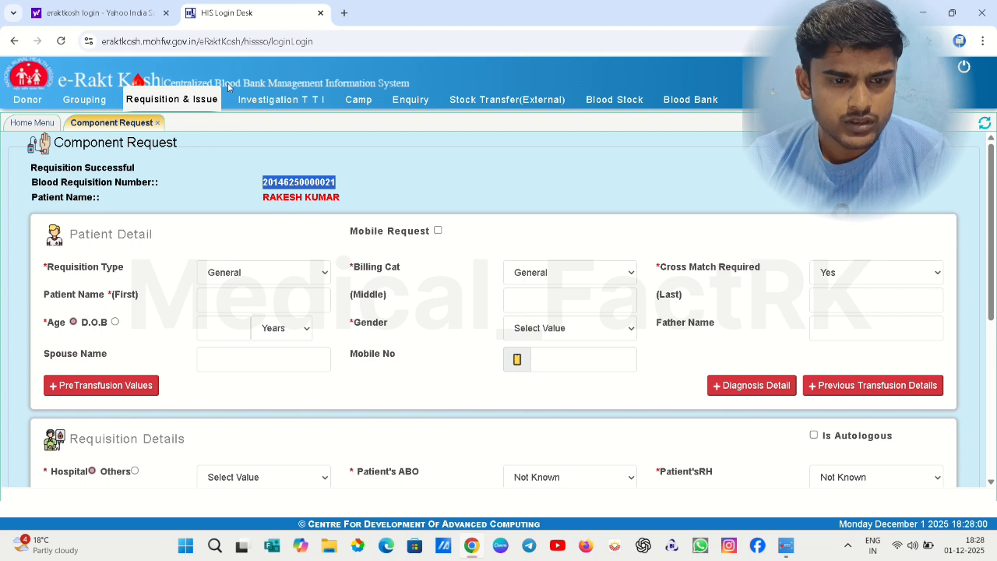
left_click(141, 104)
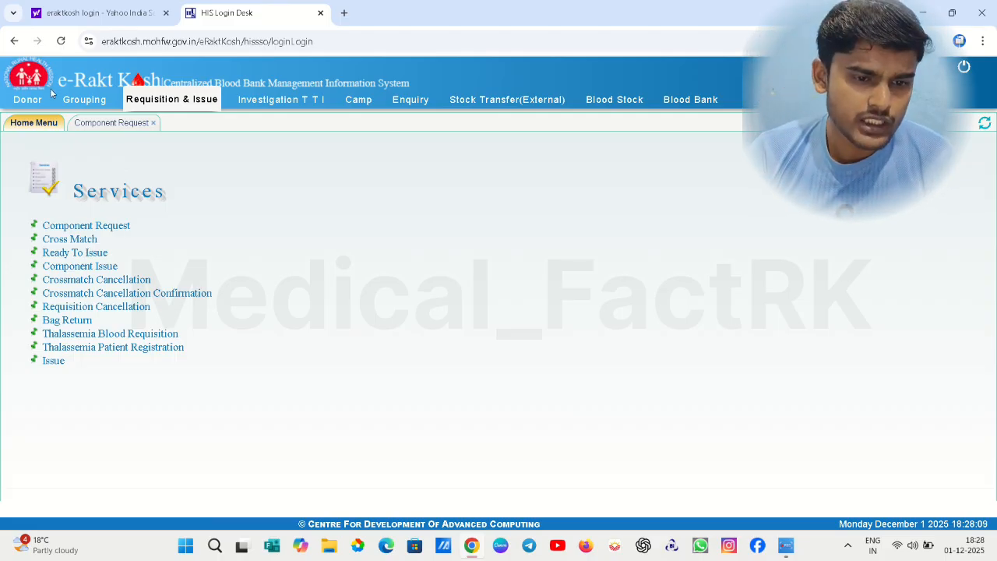
Open Grouping > Patient Grouping and select the new requisition to load its sample details
left_click(72, 104)
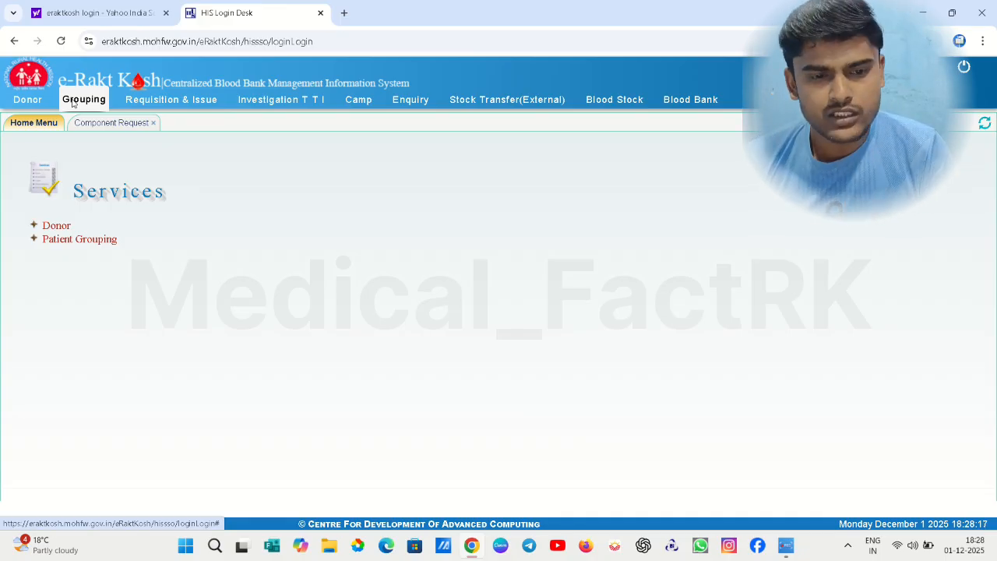
left_click(87, 240)
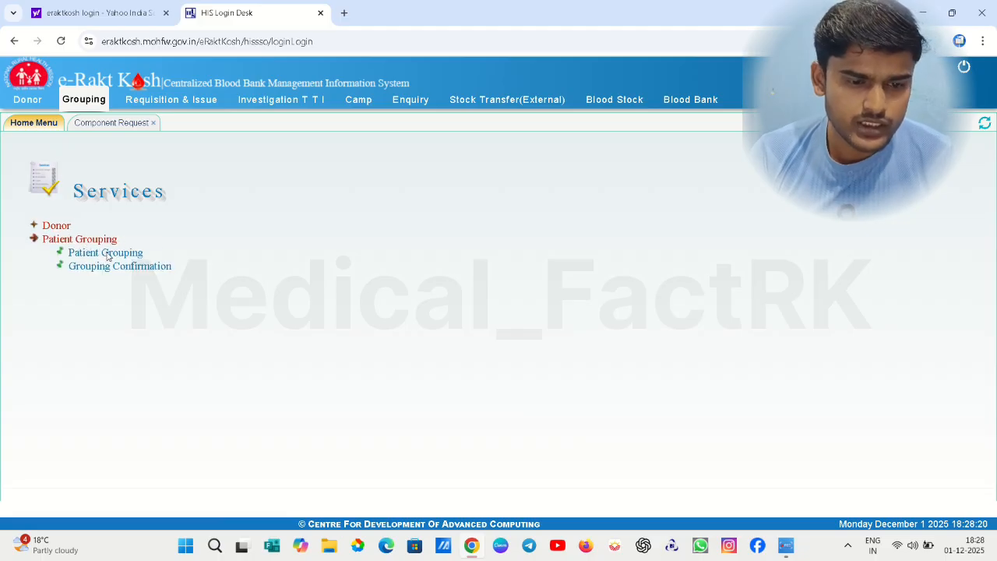
left_click(107, 253)
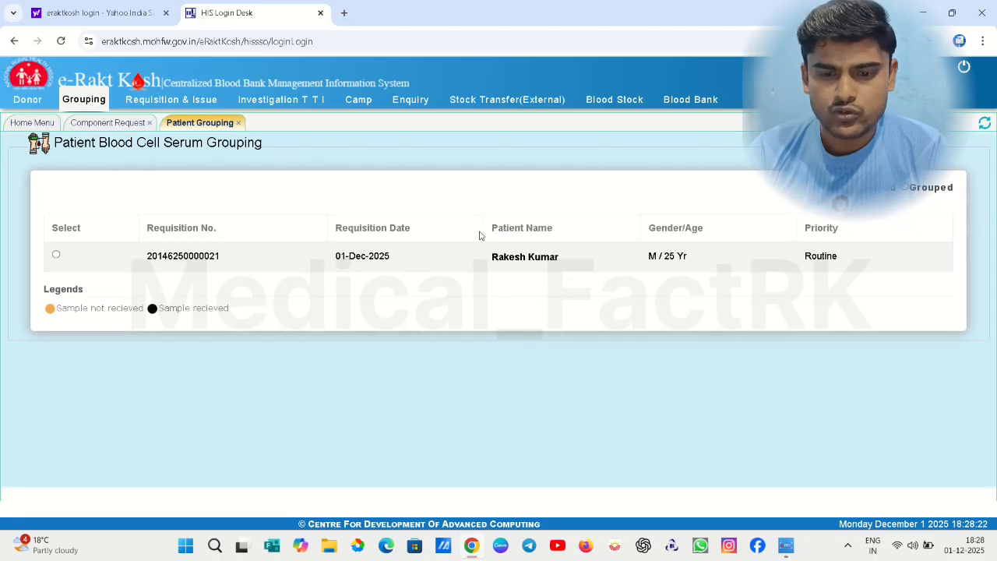
left_click(56, 257)
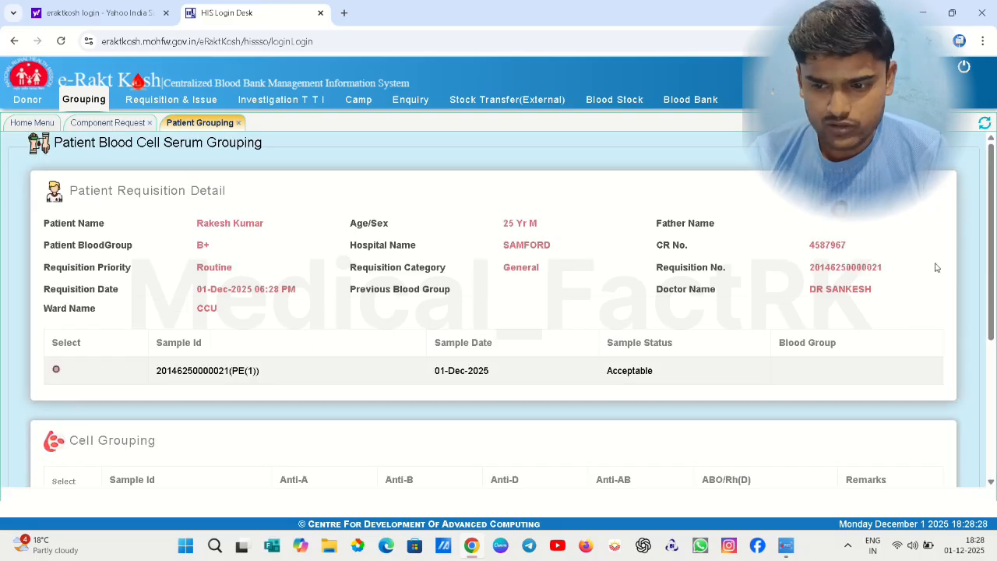
Record serum grouping A Cells Negative, B Cells Positive, O Cells Positive, dismissing the mismatch warning
left_click(991, 375)
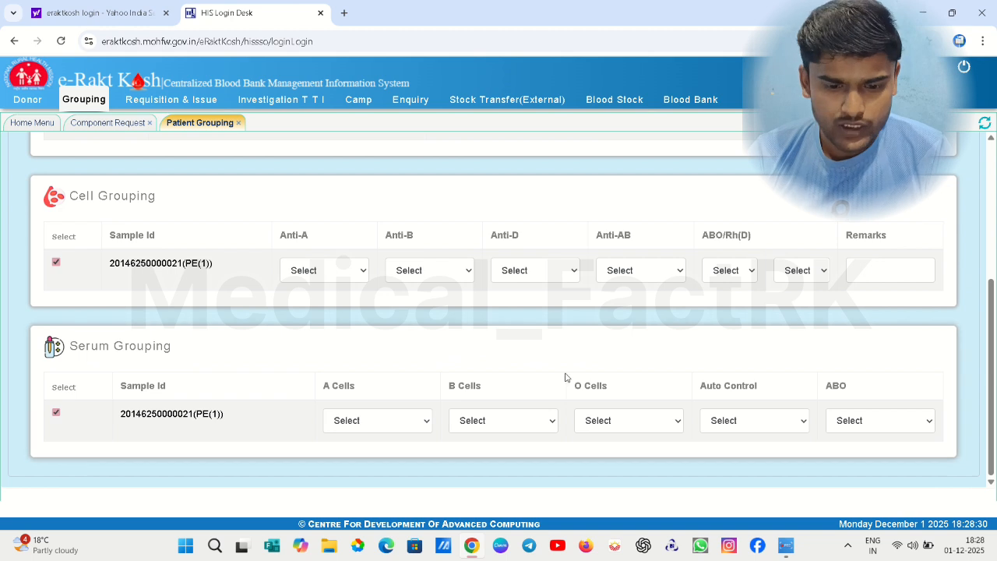
left_click(370, 419)
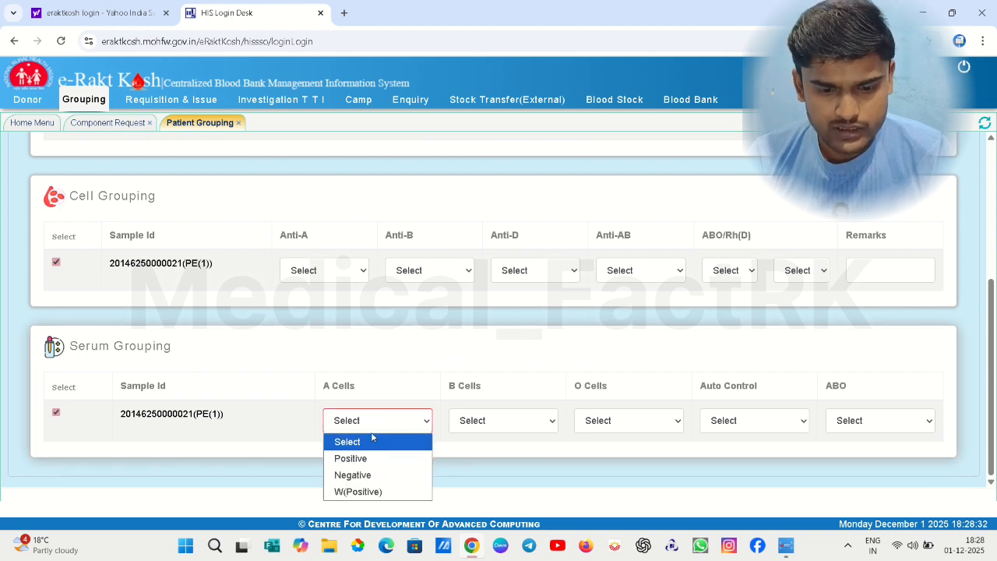
left_click(378, 482)
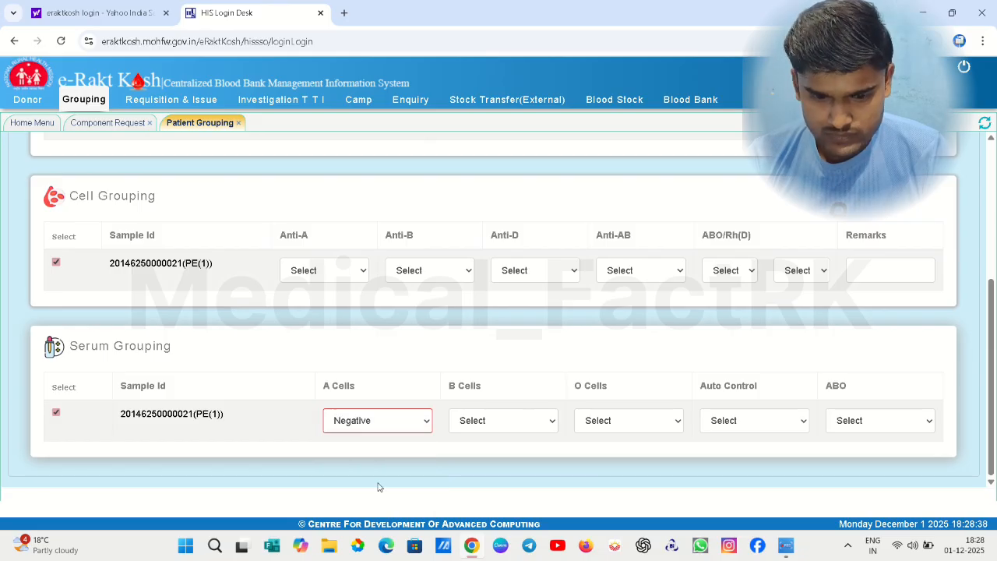
left_click(493, 420)
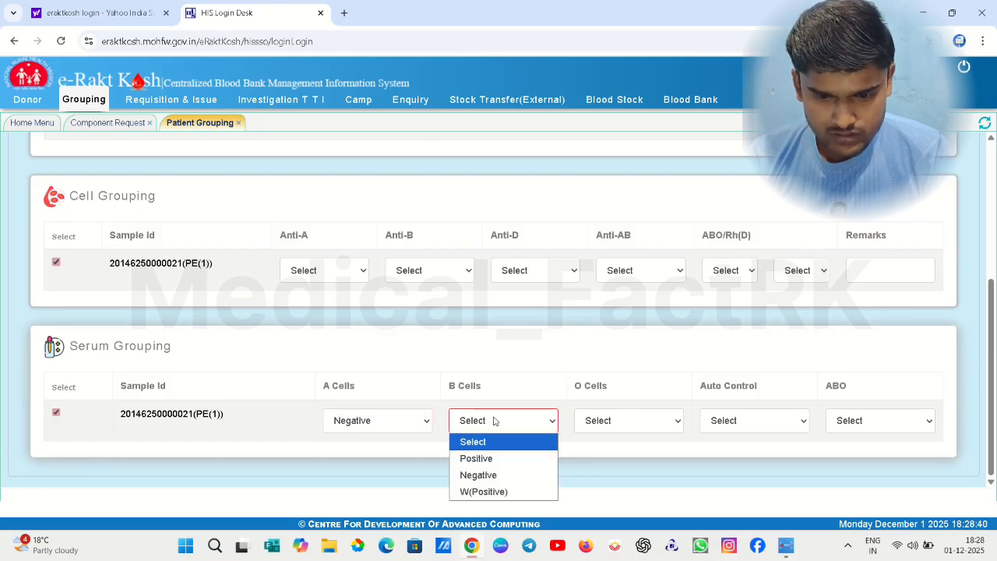
left_click(506, 459)
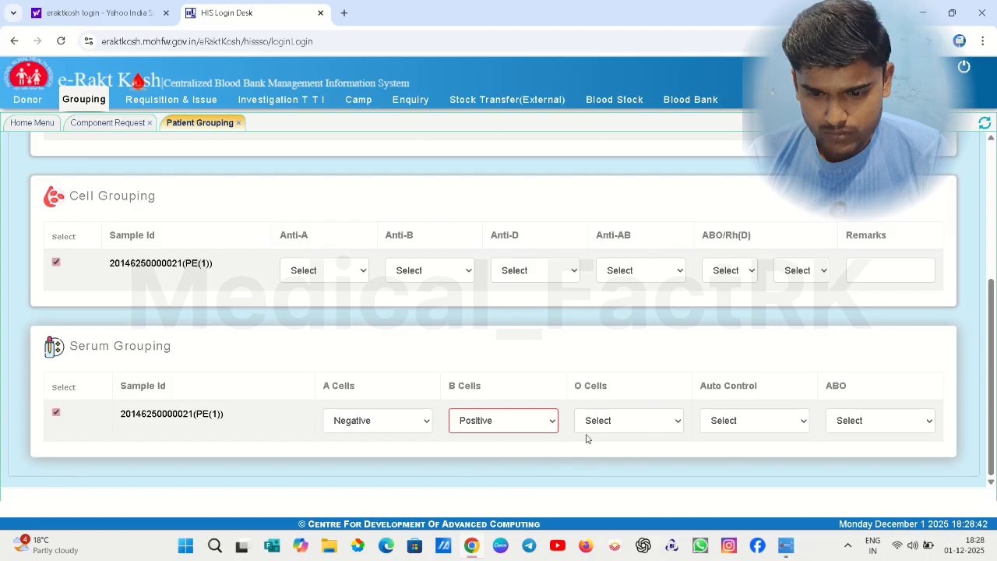
left_click(618, 420)
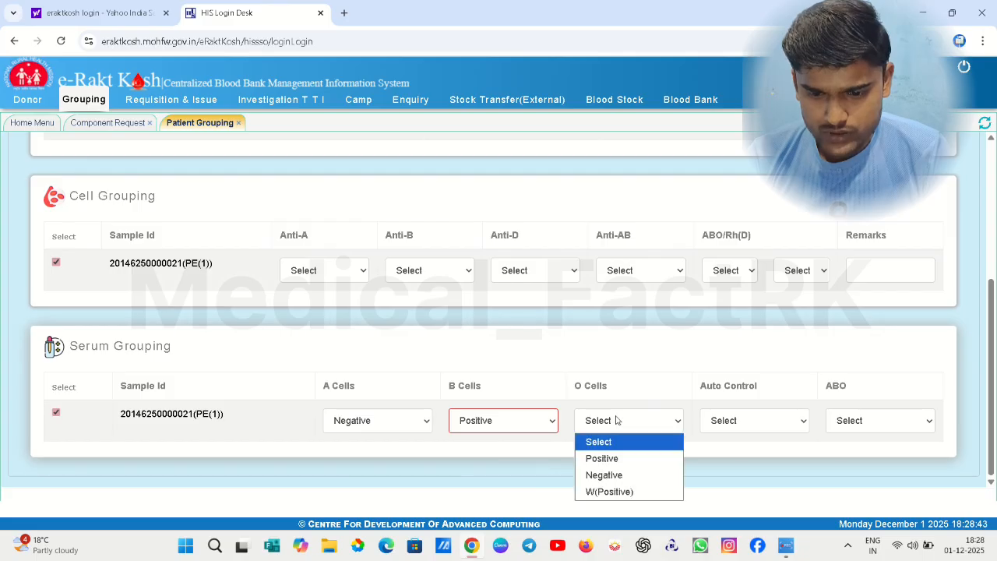
left_click(621, 459)
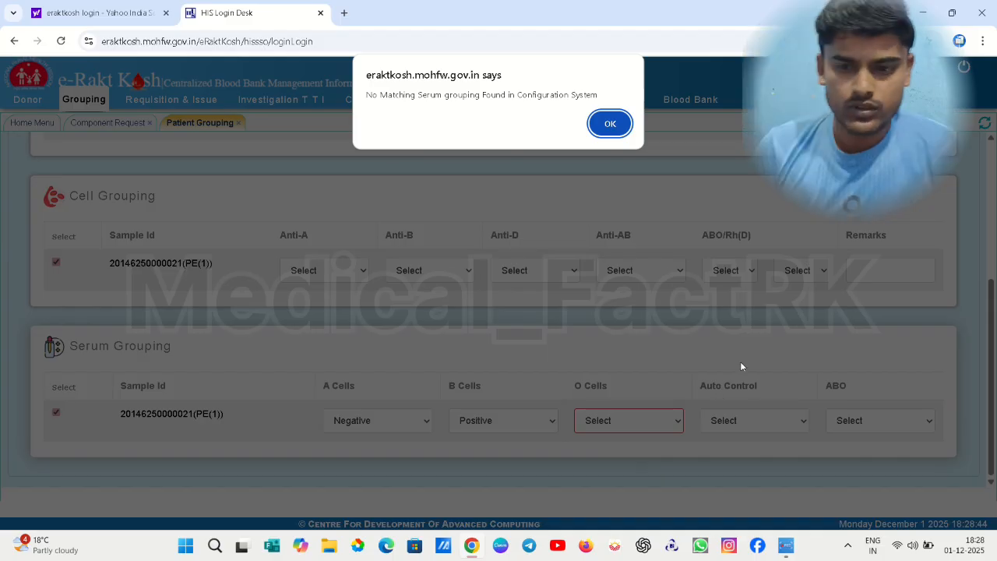
left_click(611, 124)
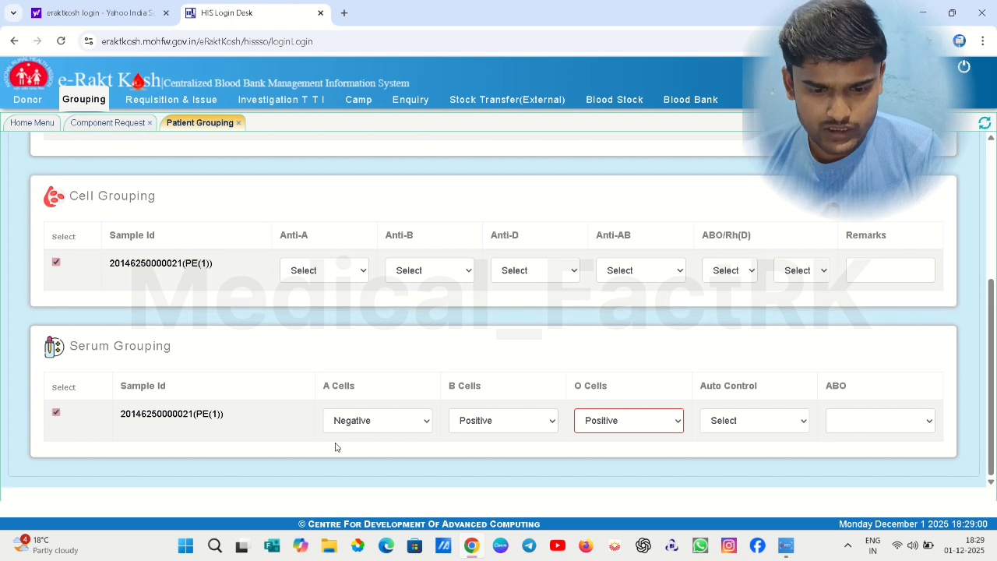
Record cell grouping Anti-A Negative and Anti-B, Anti-D, Anti-AB Positive
left_click(305, 270)
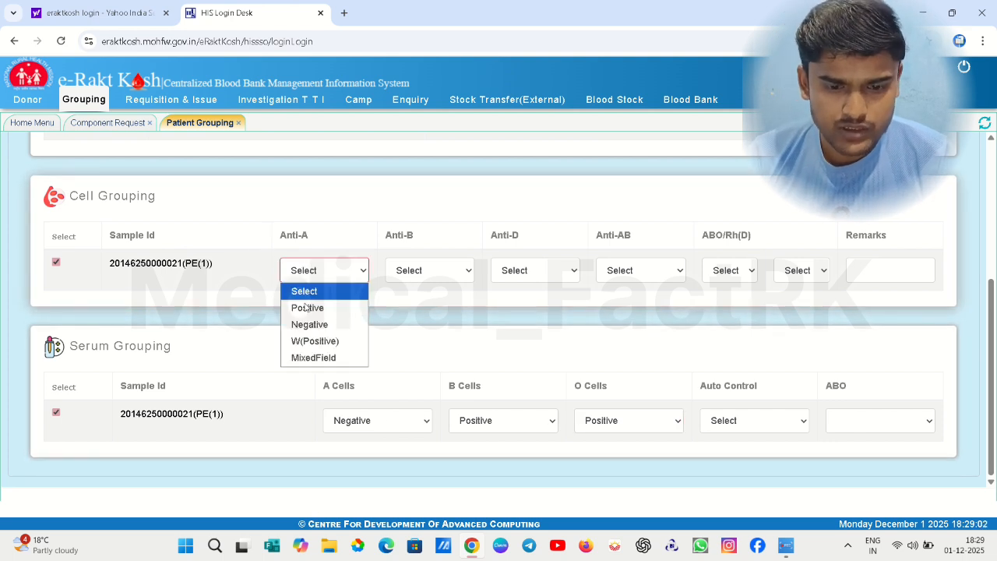
left_click(314, 326)
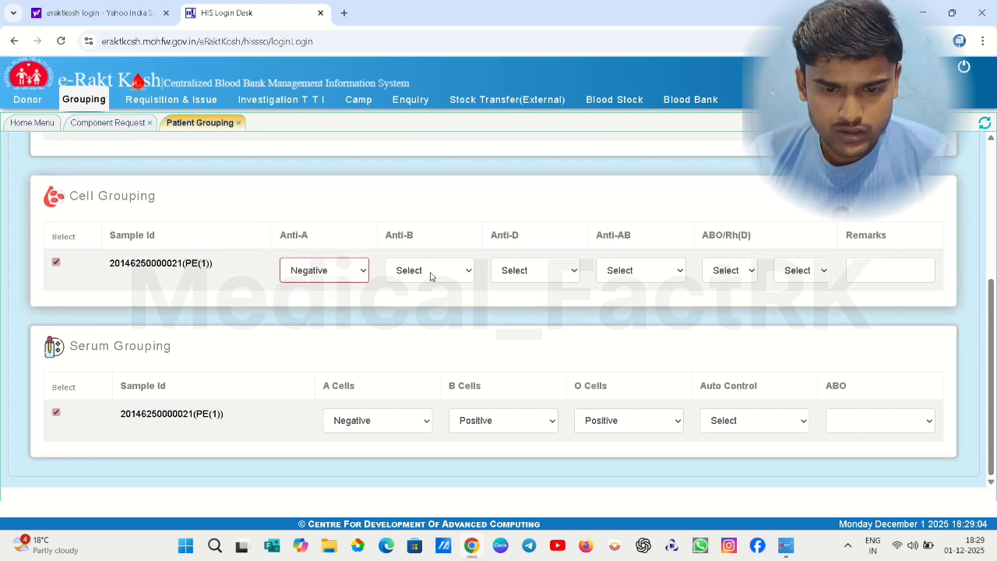
left_click(432, 275)
left_click(427, 312)
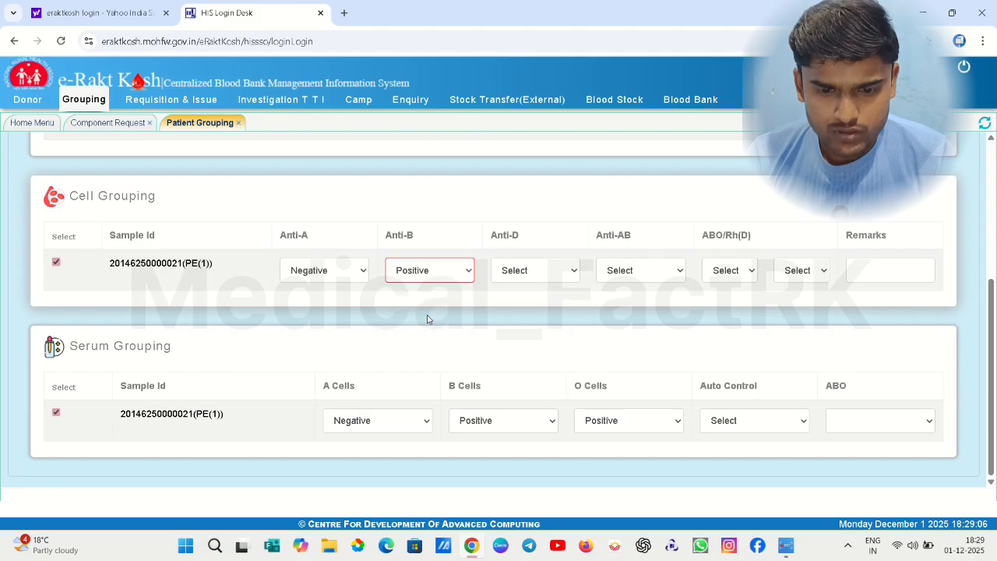
left_click(545, 273)
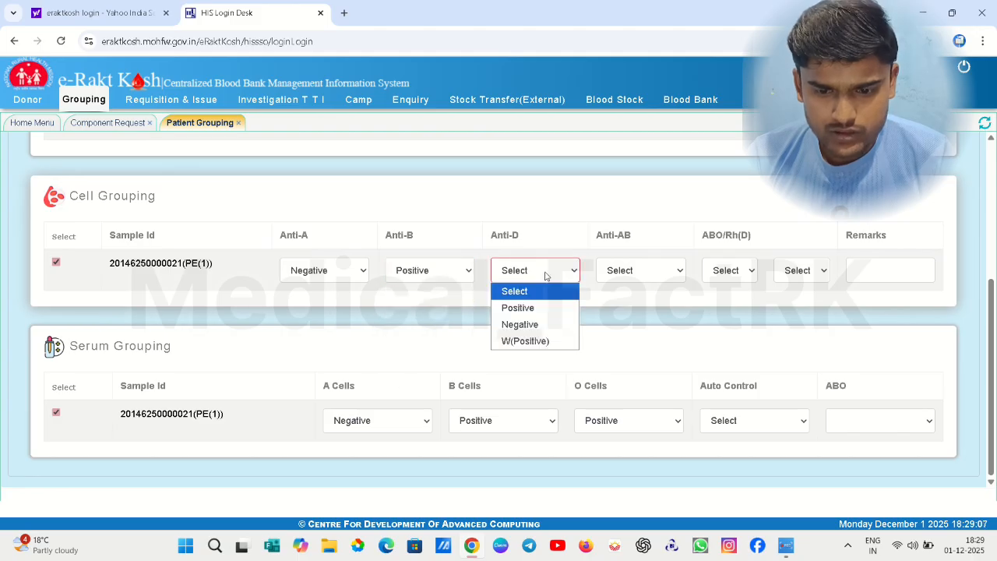
left_click(539, 312)
left_click(644, 270)
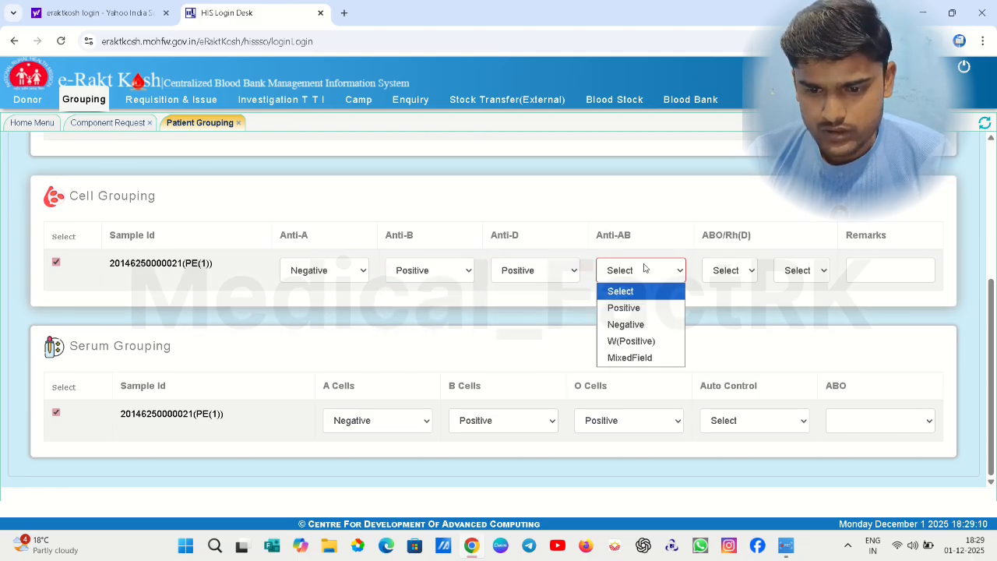
left_click(640, 308)
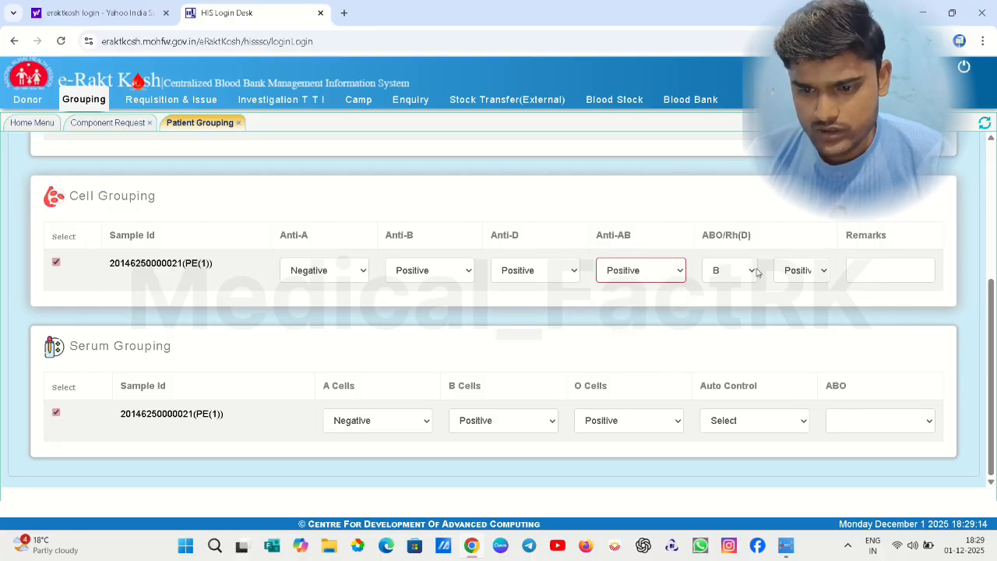
Change serum grouping to A Cells Positive, B and O Cells Negative, Auto Control Negative, and save
left_click(390, 425)
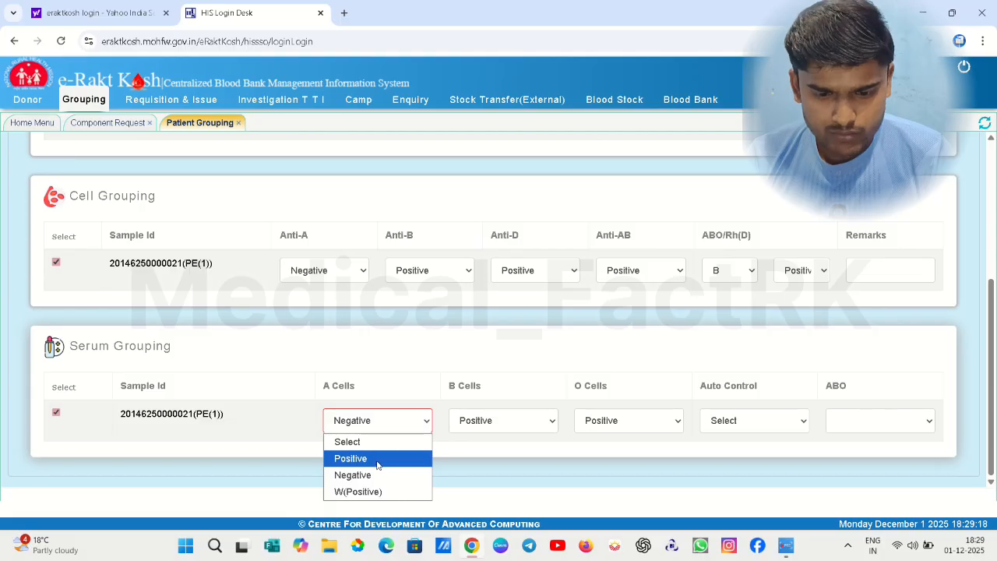
left_click(378, 462)
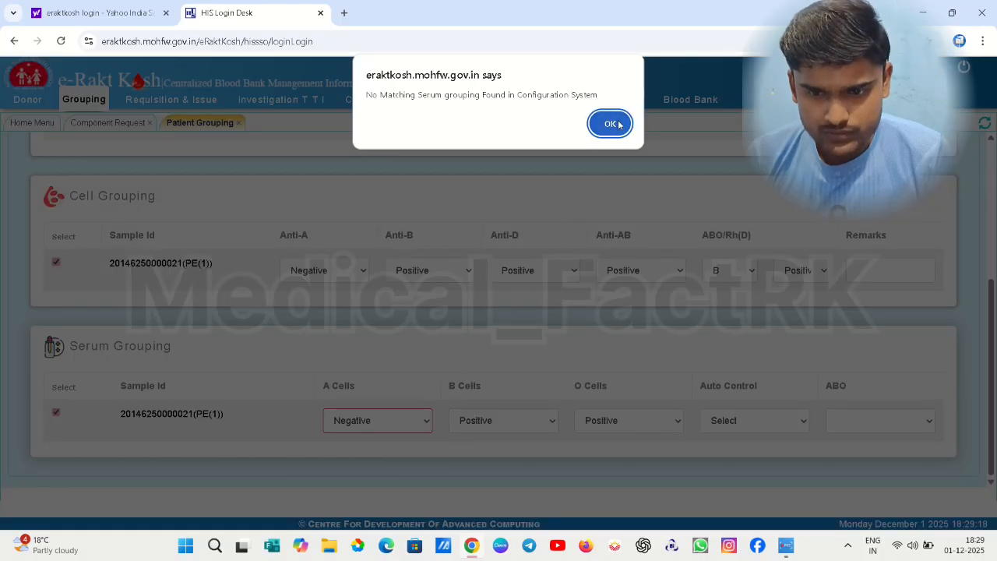
key("Return")
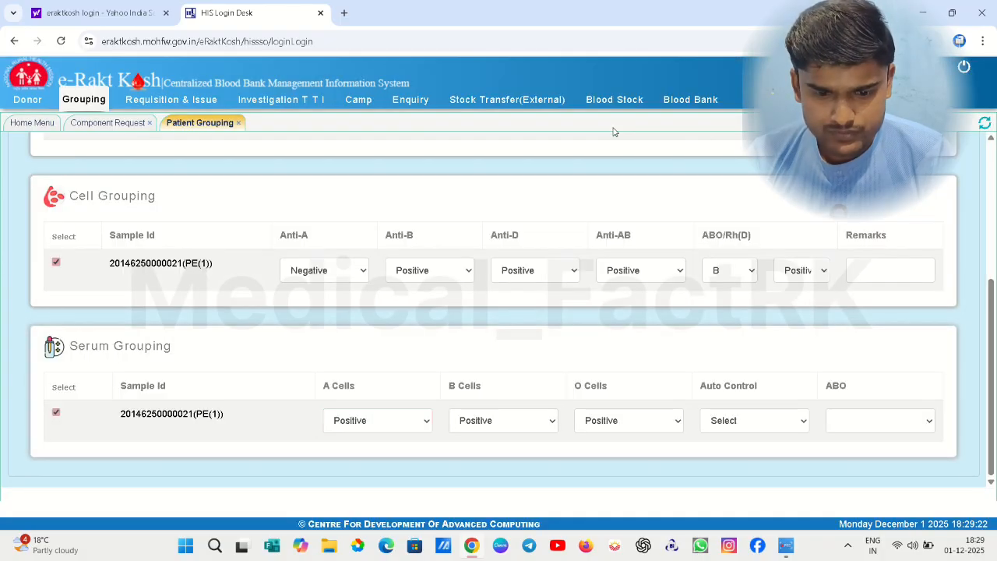
left_click(503, 421)
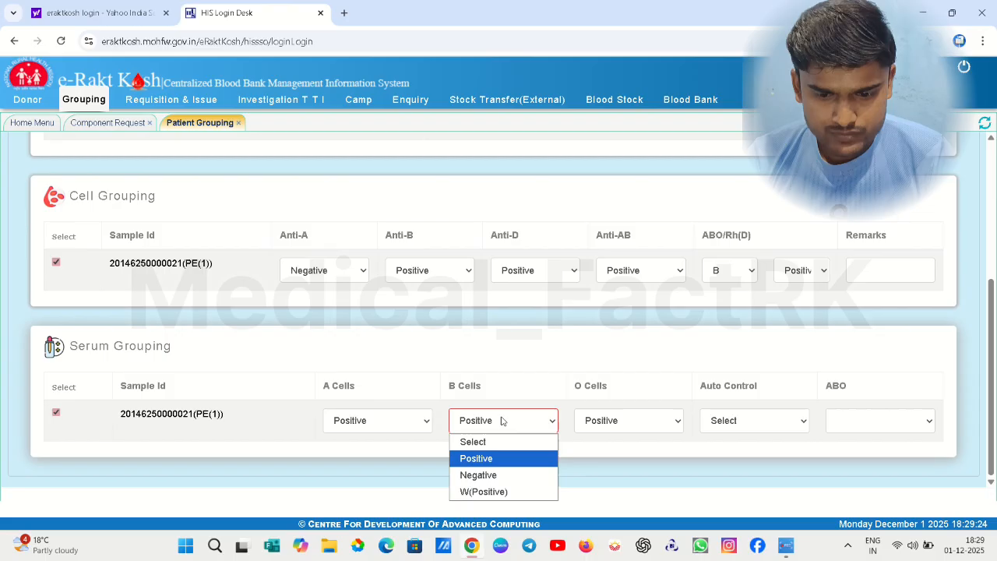
left_click(491, 474)
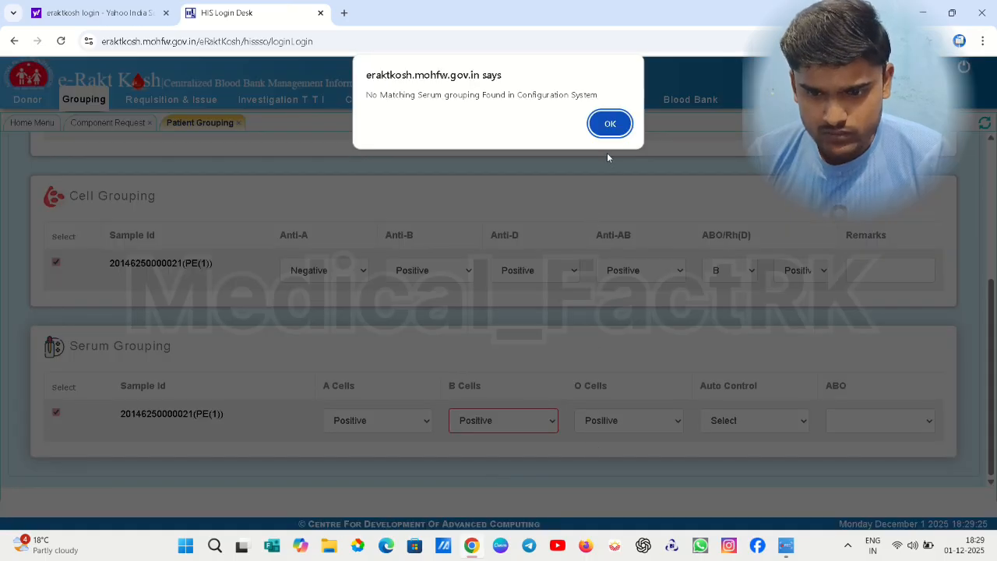
key("Return")
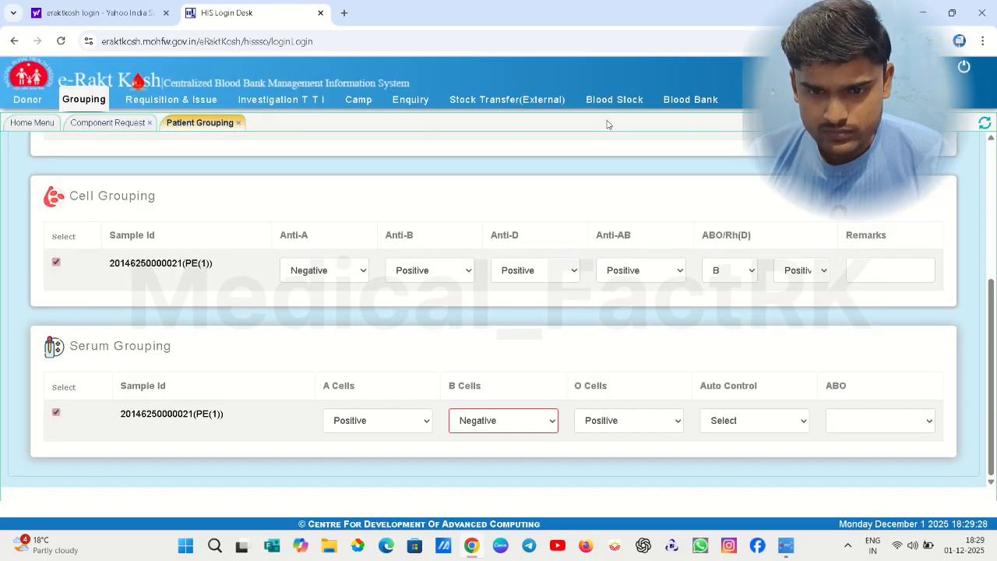
left_click(631, 419)
left_click(622, 477)
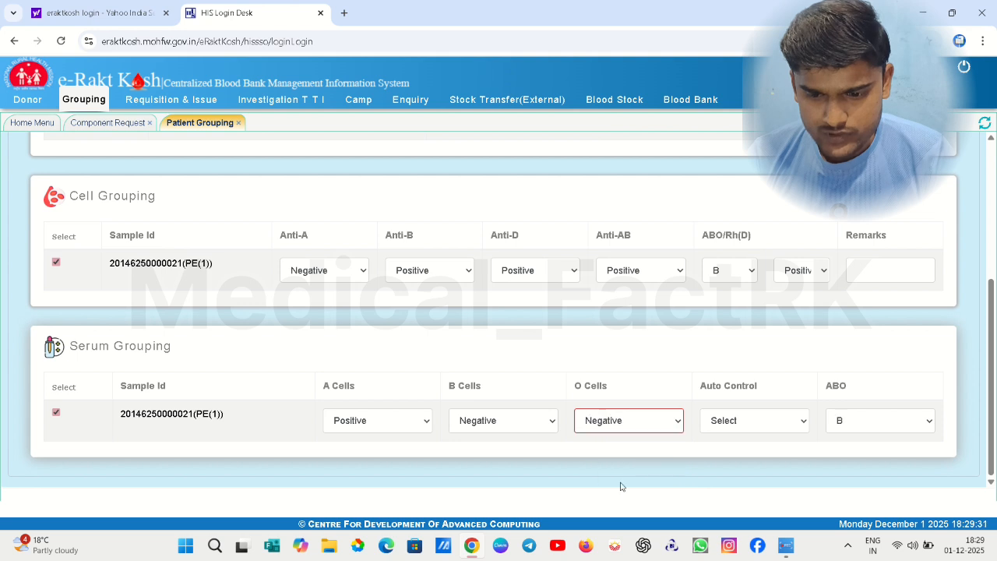
left_click(759, 423)
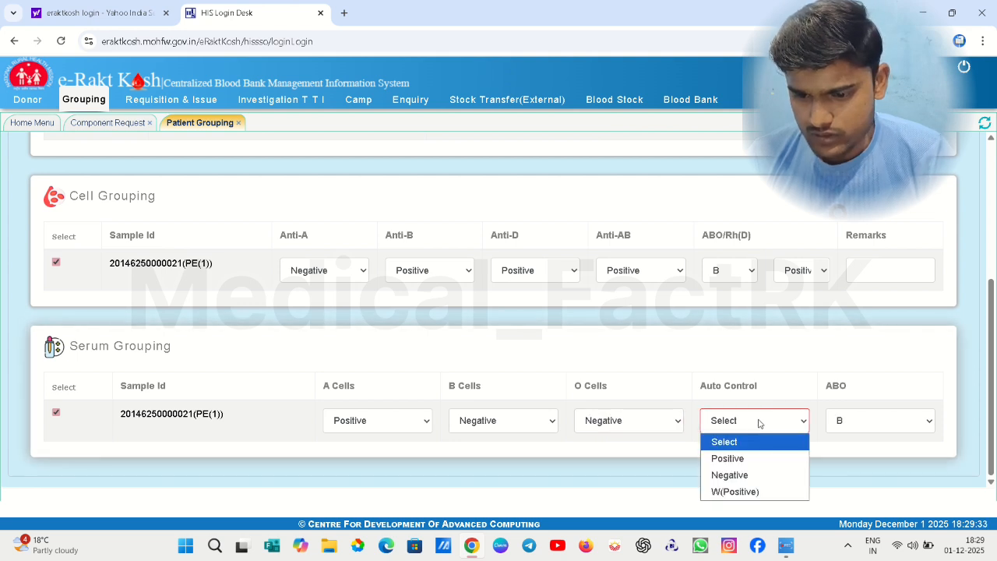
left_click(748, 475)
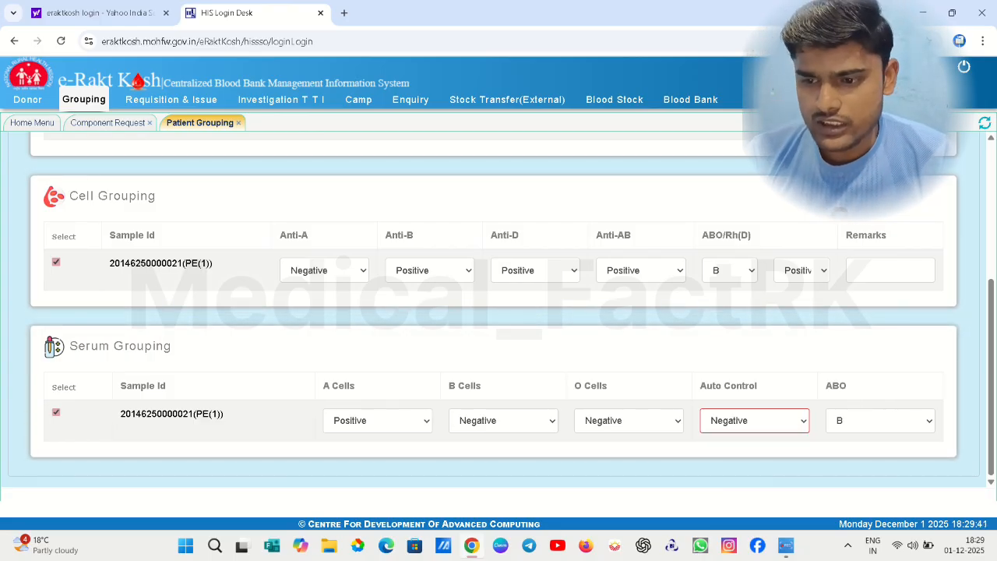
left_click(843, 204)
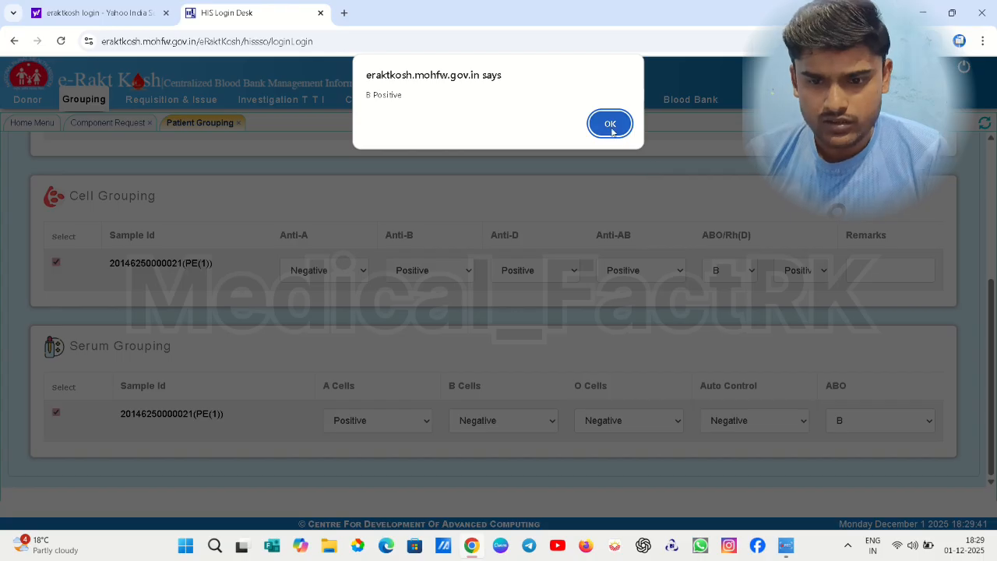
Acknowledge the B Positive result and open the Patient Grouping Confirmation screen
left_click(610, 124)
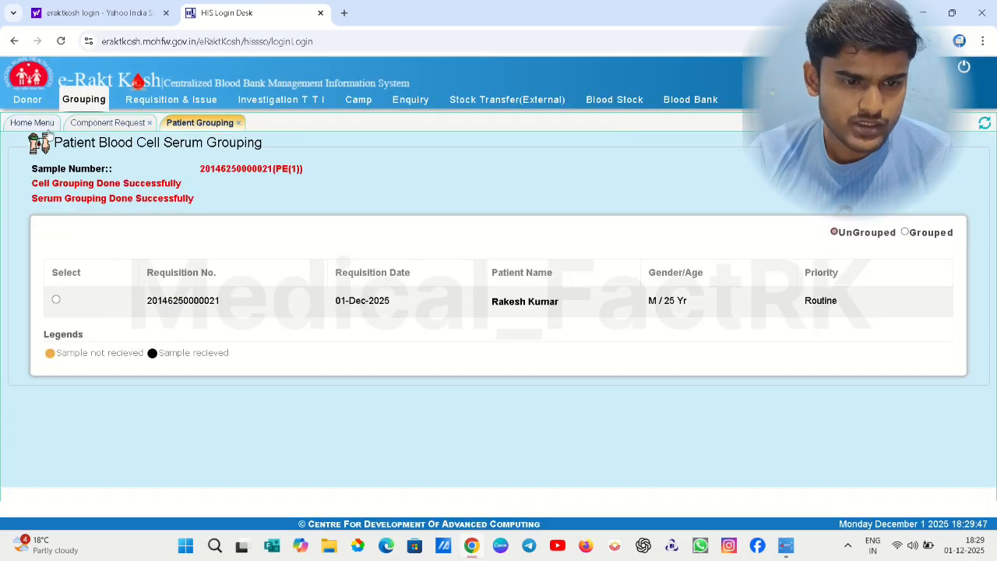
left_click(146, 104)
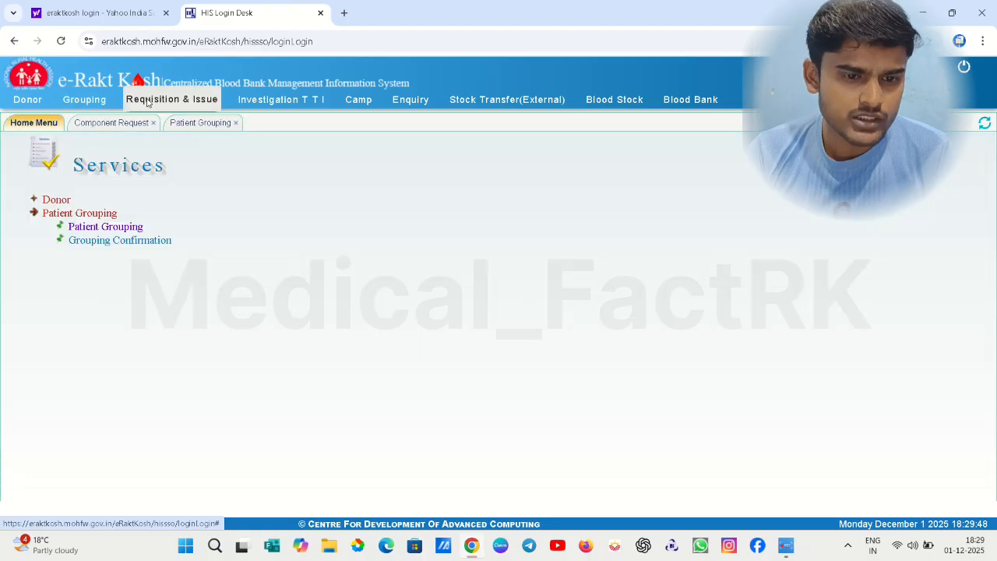
left_click(84, 103)
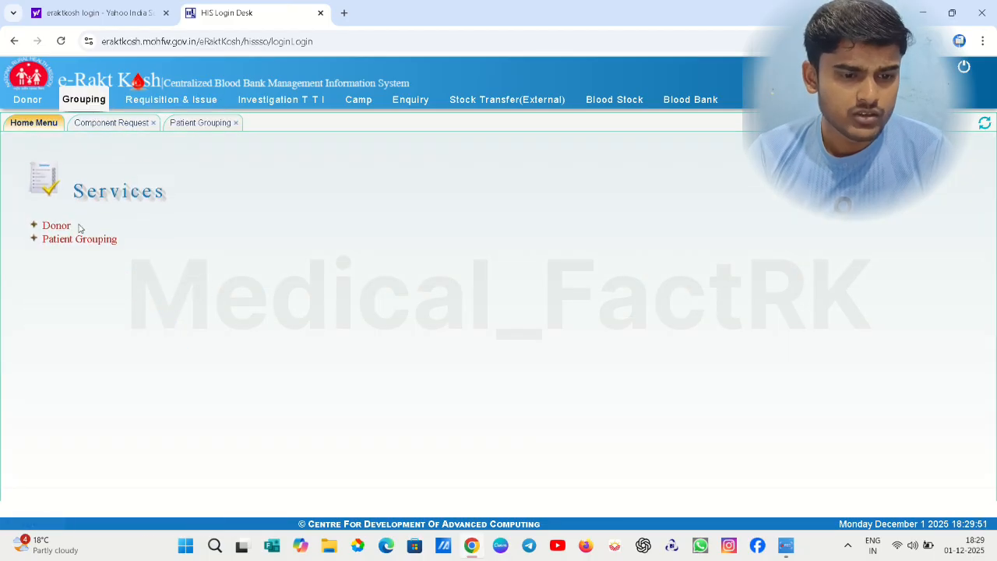
left_click(81, 240)
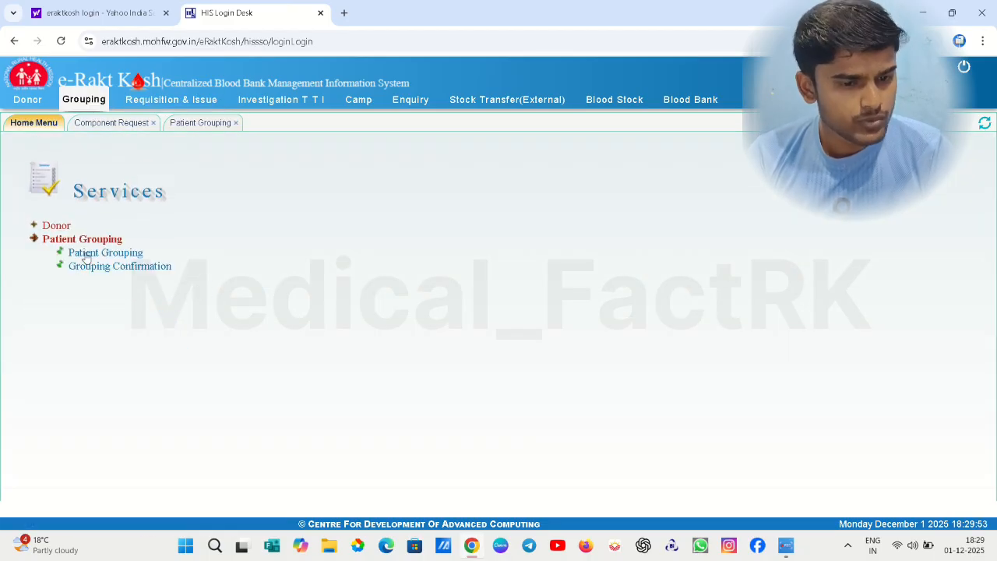
left_click(94, 268)
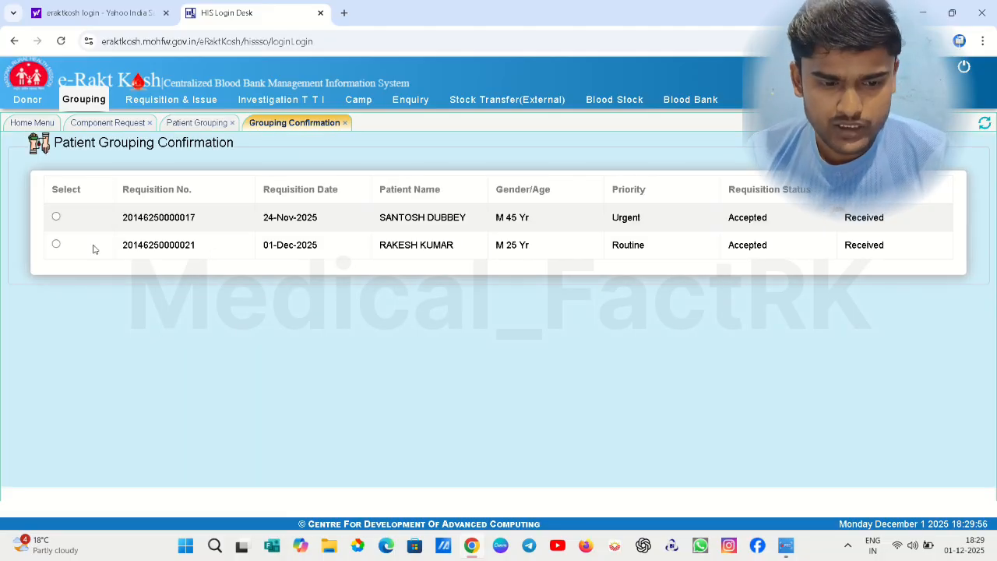
Select the routine CCU requisition and tick its sample to confirm the B Positive grouping
left_click(55, 245)
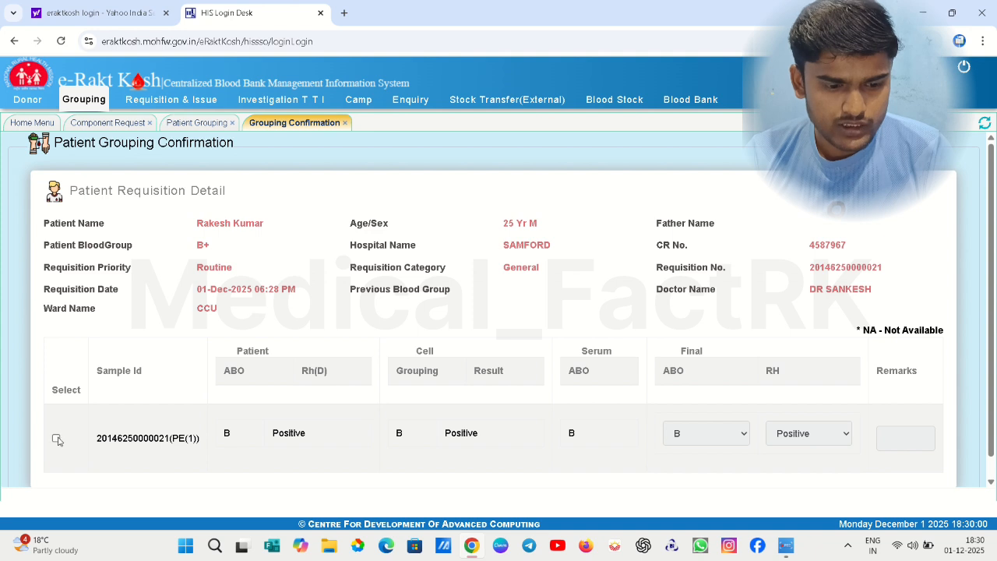
left_click(57, 440)
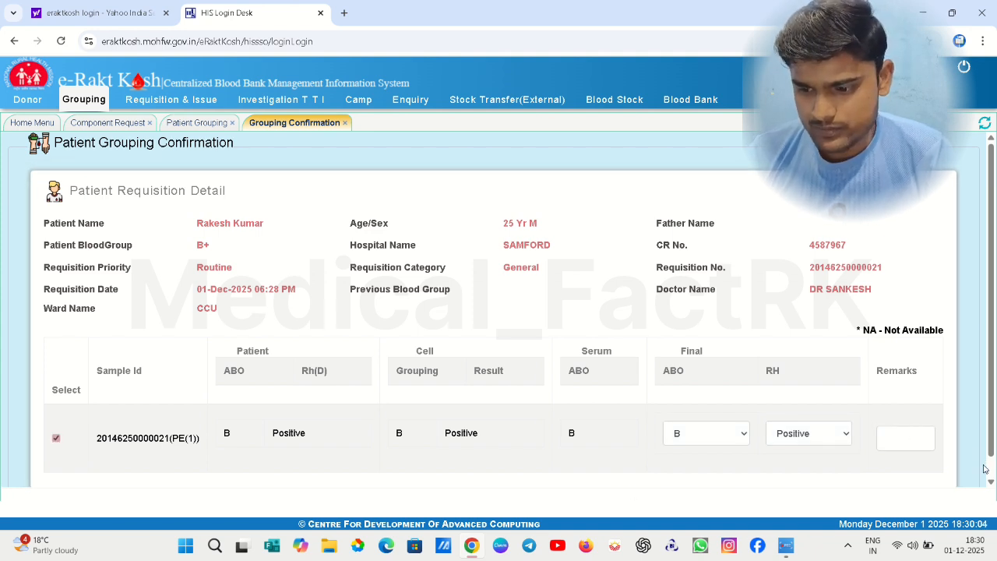
scroll(988, 469, "down", 2)
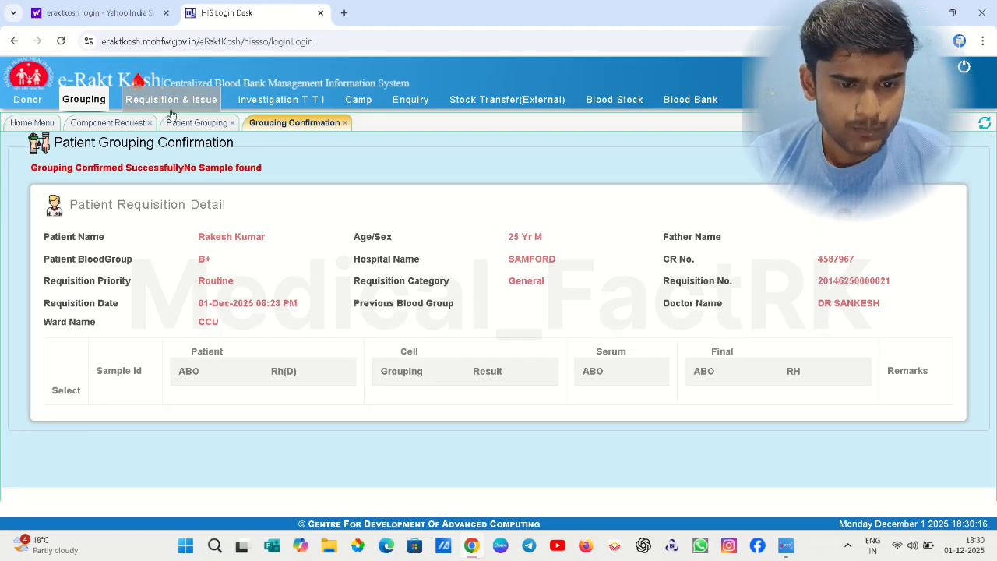
Open Cross Matching and load the patient's requisition from the All Requisition No list
left_click(143, 102)
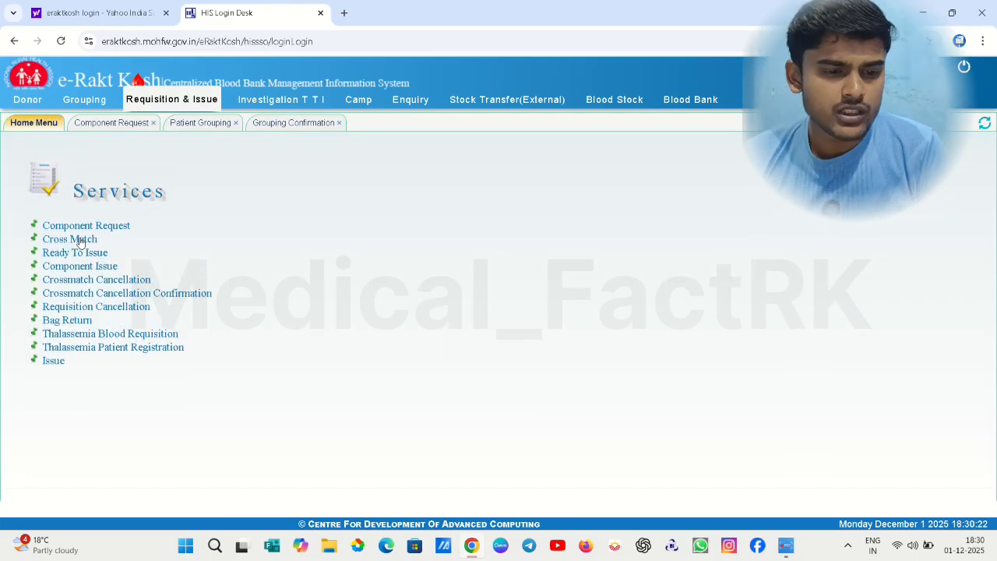
left_click(81, 242)
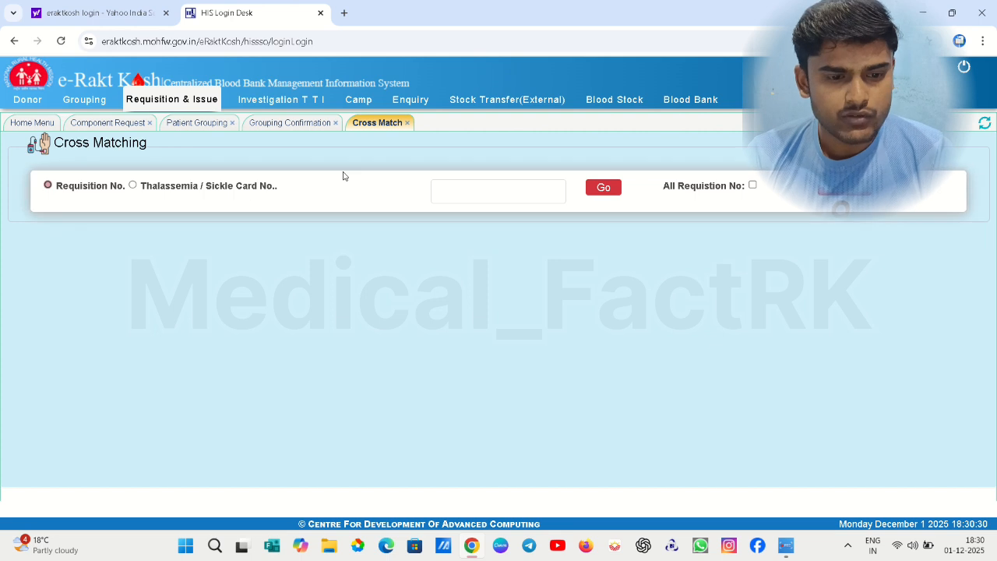
left_click(463, 193)
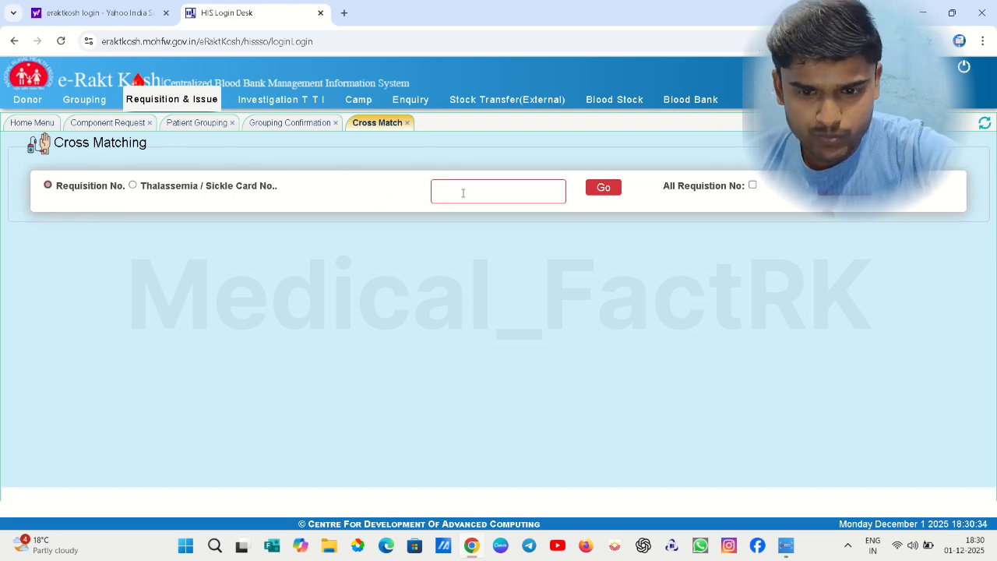
left_click(753, 186)
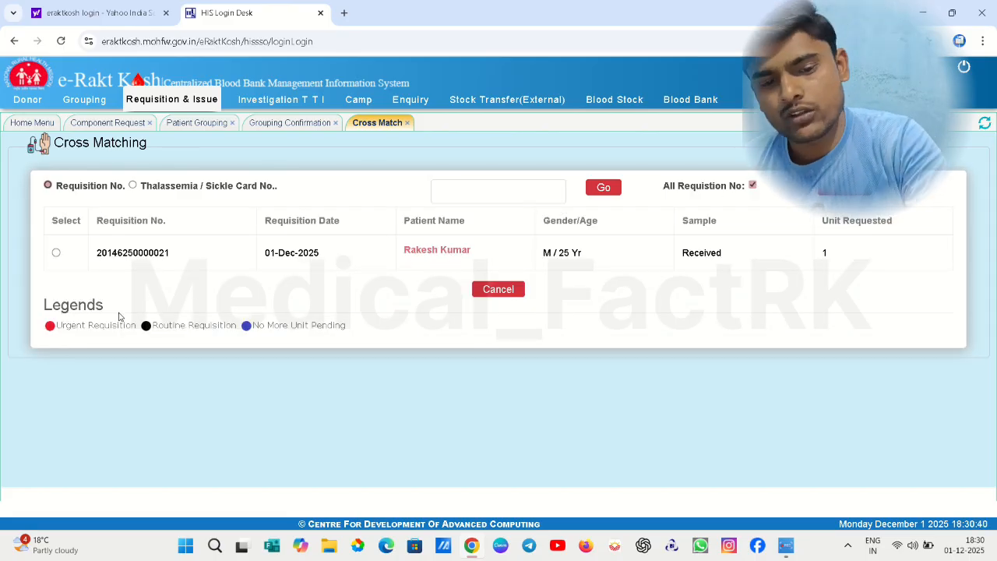
left_click(56, 253)
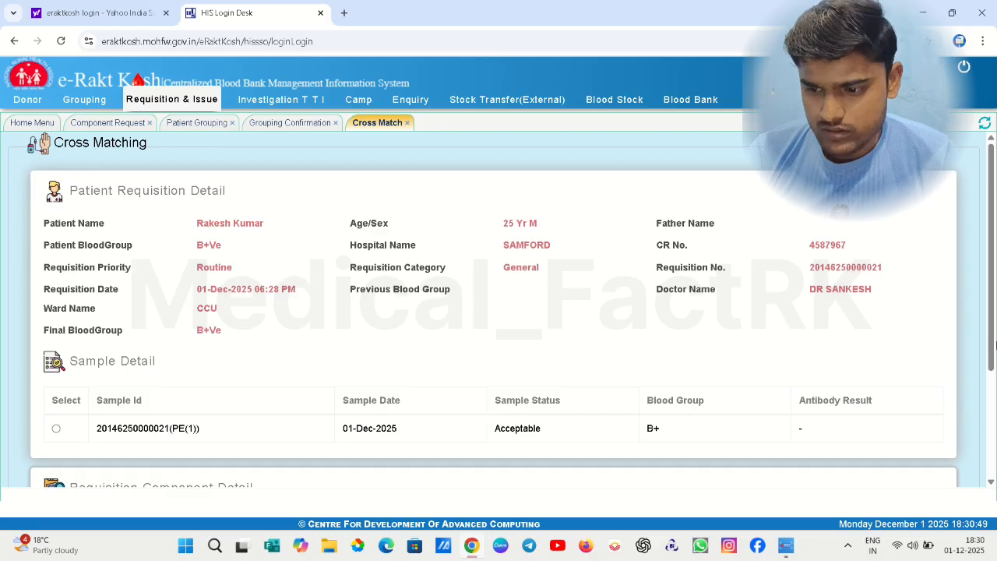
Choose the Acceptable B+ sample and Packed Red Blood Cells, then search All Bag Wise
scroll(993, 345, "down", 3)
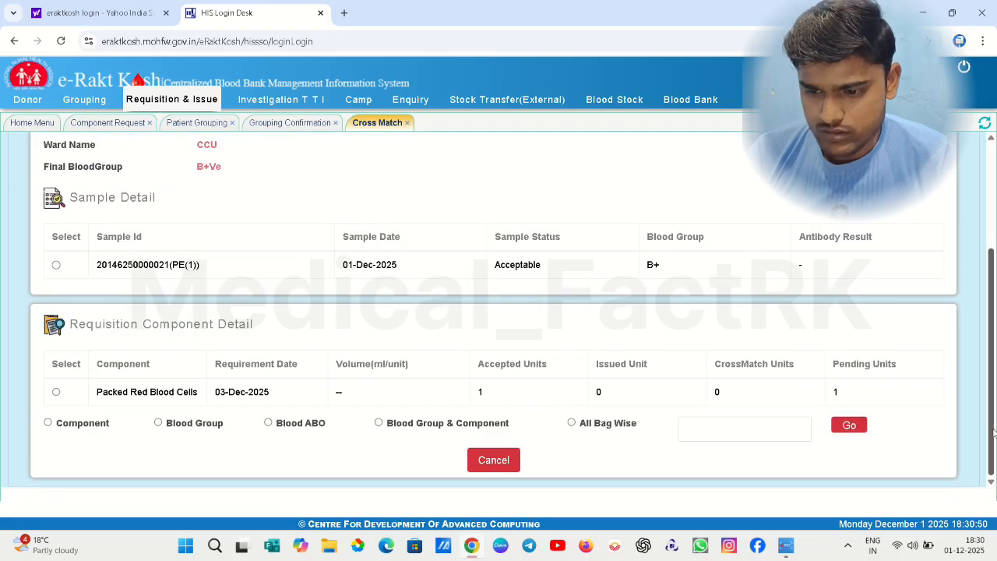
left_click(55, 266)
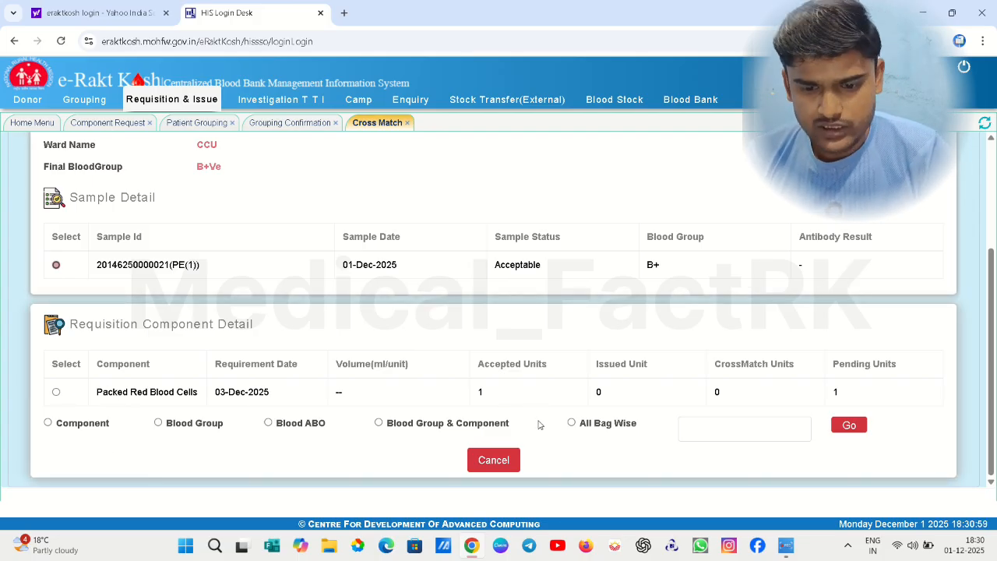
left_click(56, 392)
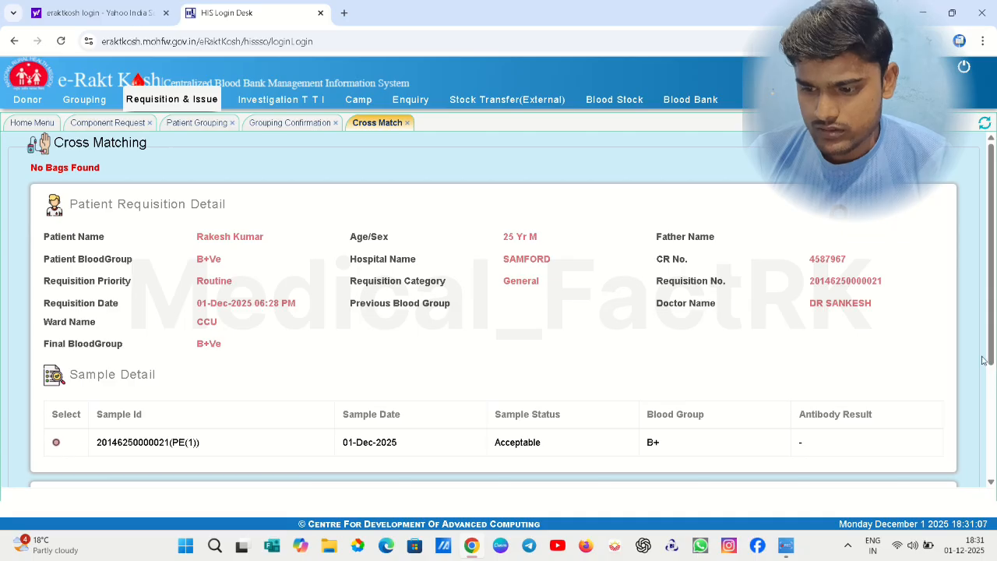
left_click(988, 403)
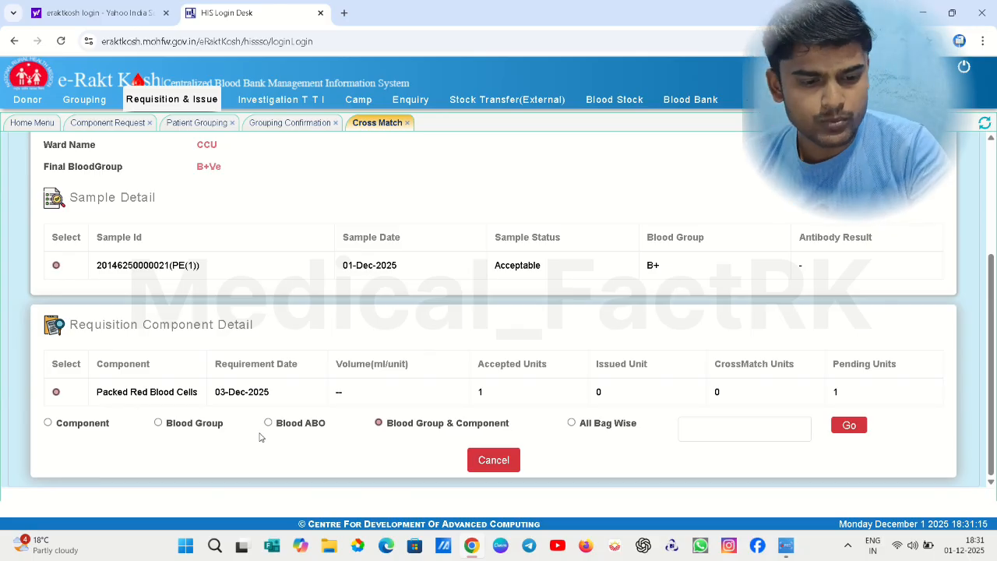
left_click(572, 423)
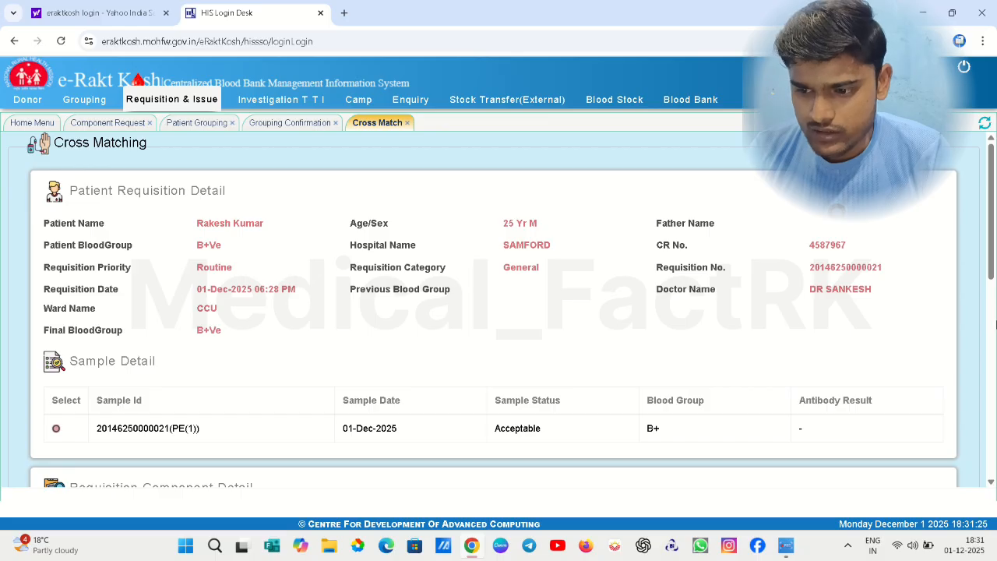
Review the All Bag Wise blood bag table, then switch the bag search to Component
left_click(993, 314)
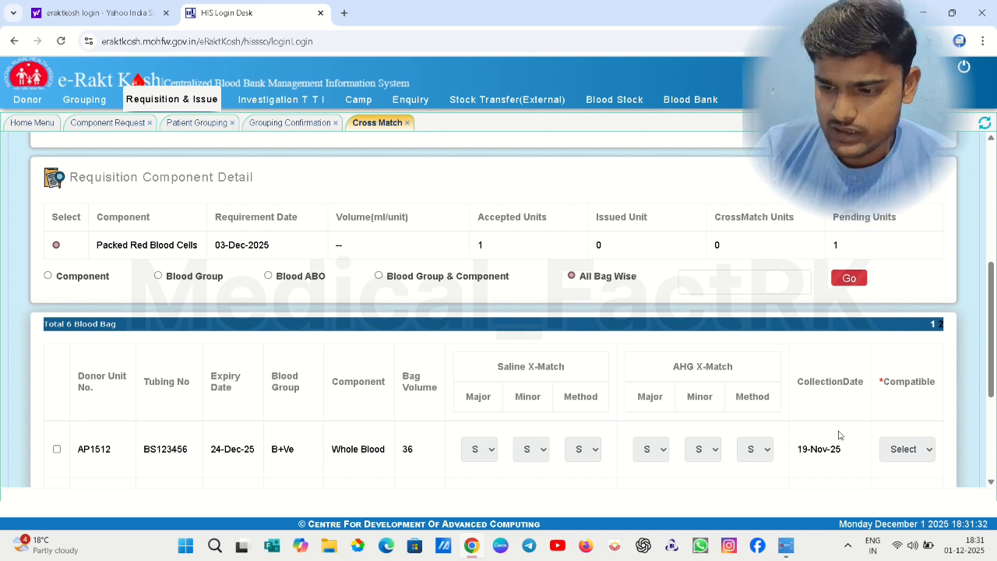
left_click(989, 419)
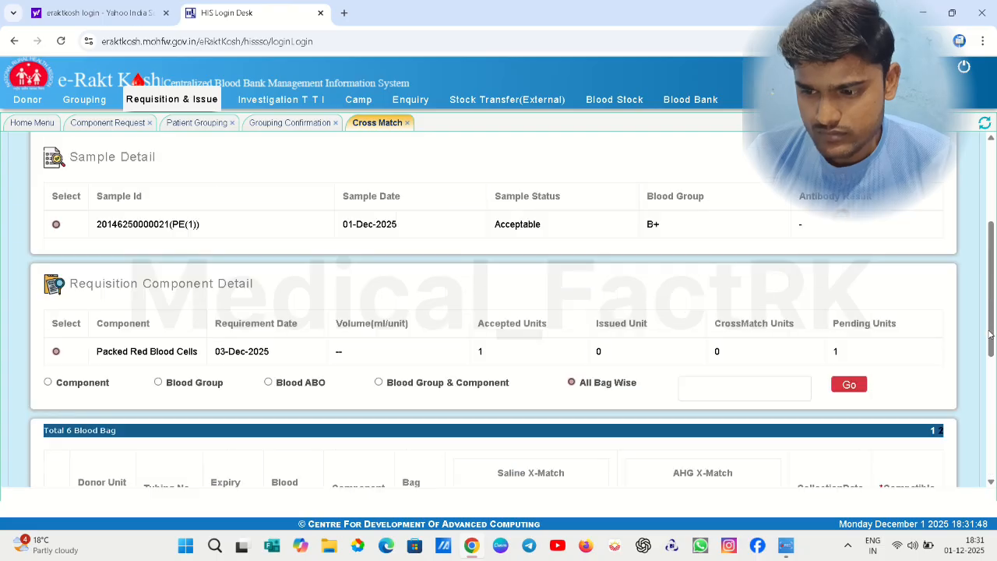
left_click(993, 335)
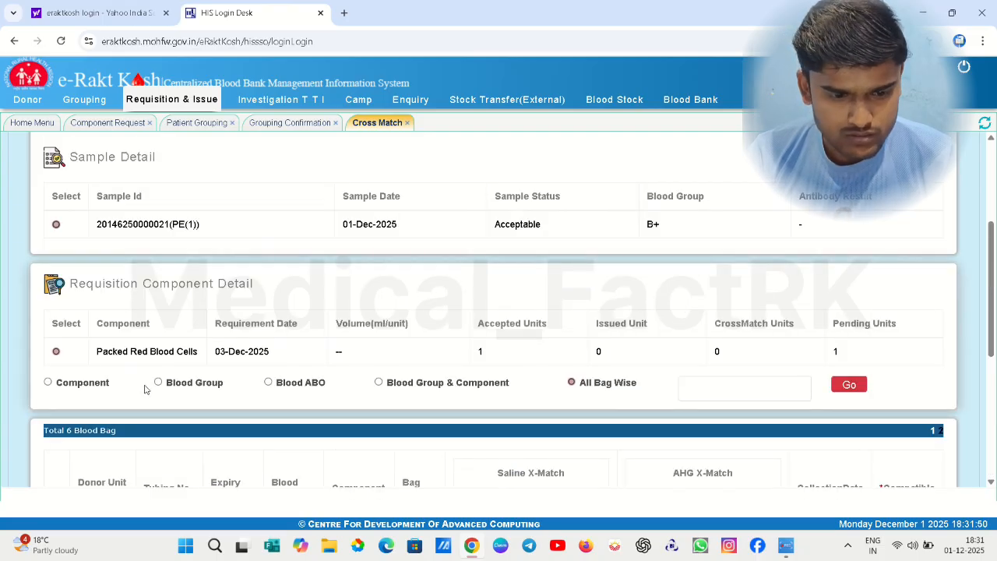
left_click(47, 383)
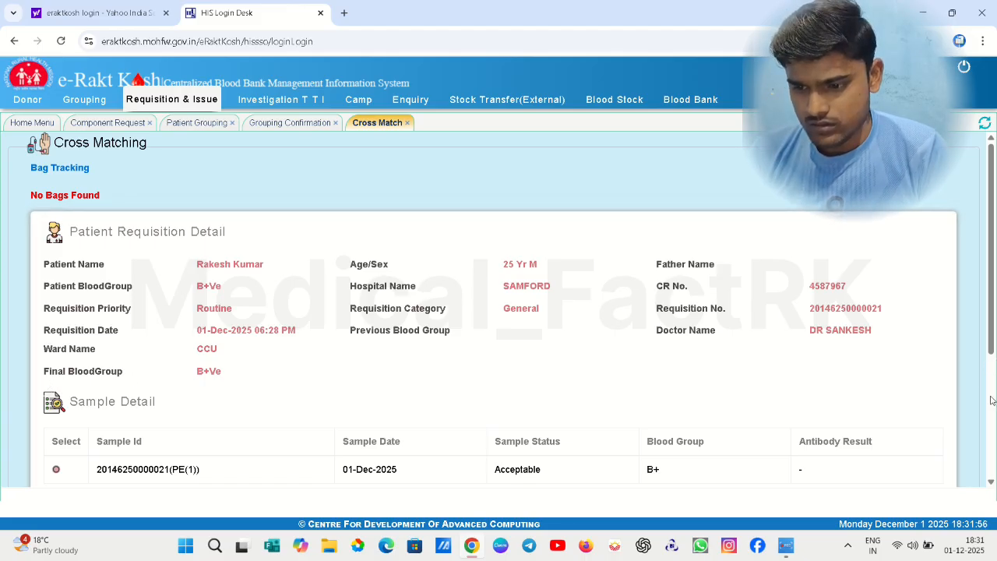
scroll(991, 401, "down", 3)
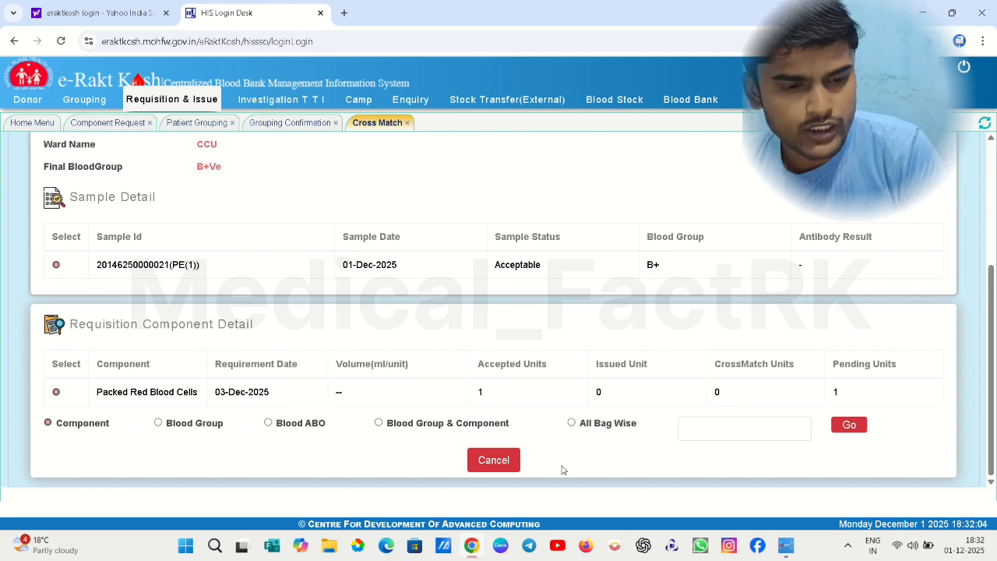
On Ready To Issue, load the patient's requisition and search all bags for Packed Red Blood Cells
left_click(203, 99)
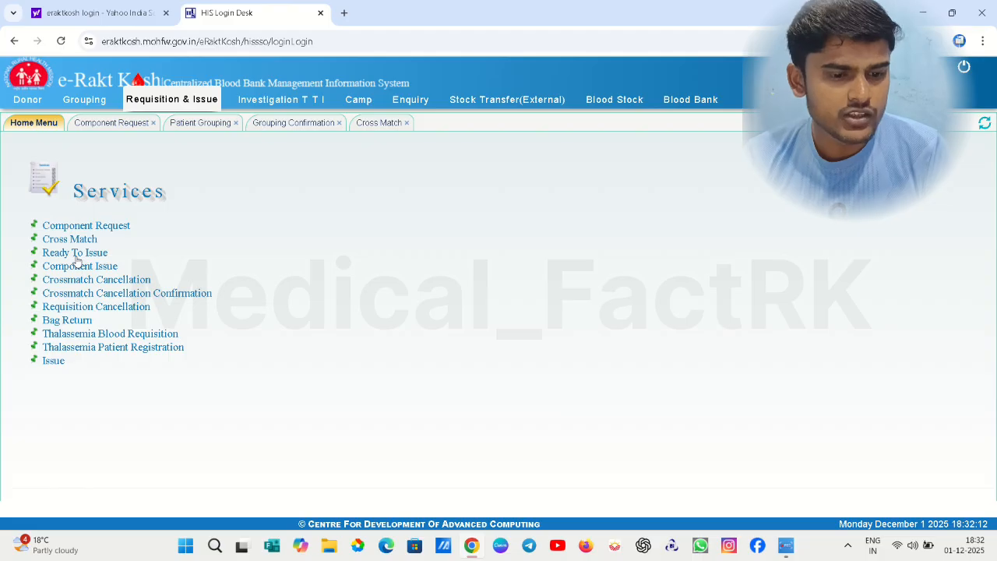
left_click(77, 259)
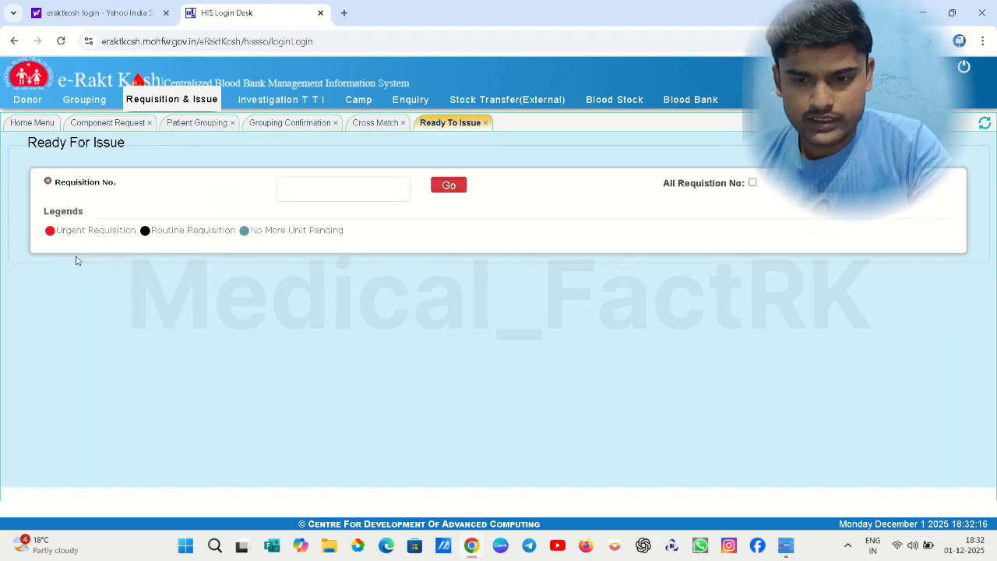
left_click(752, 183)
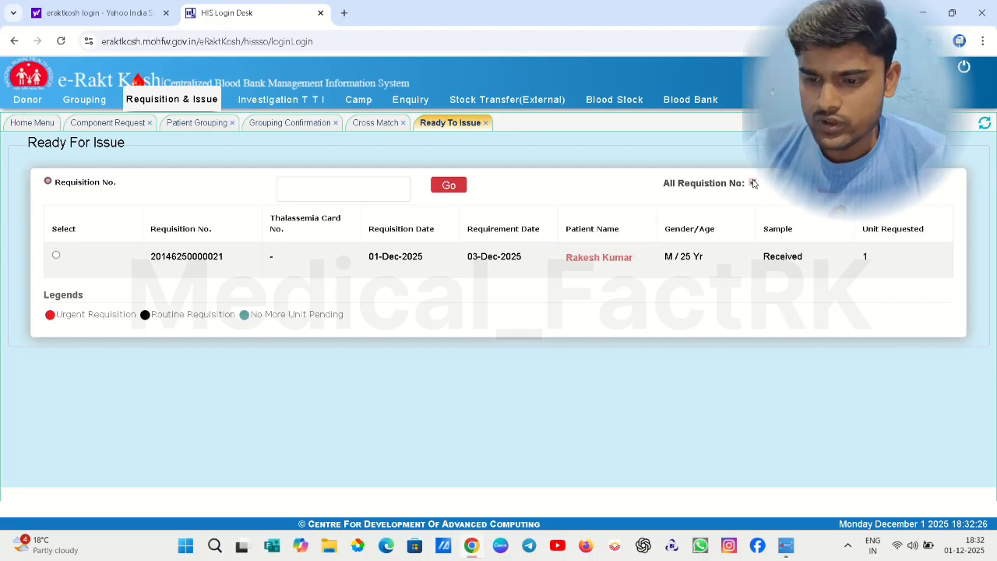
left_click(56, 257)
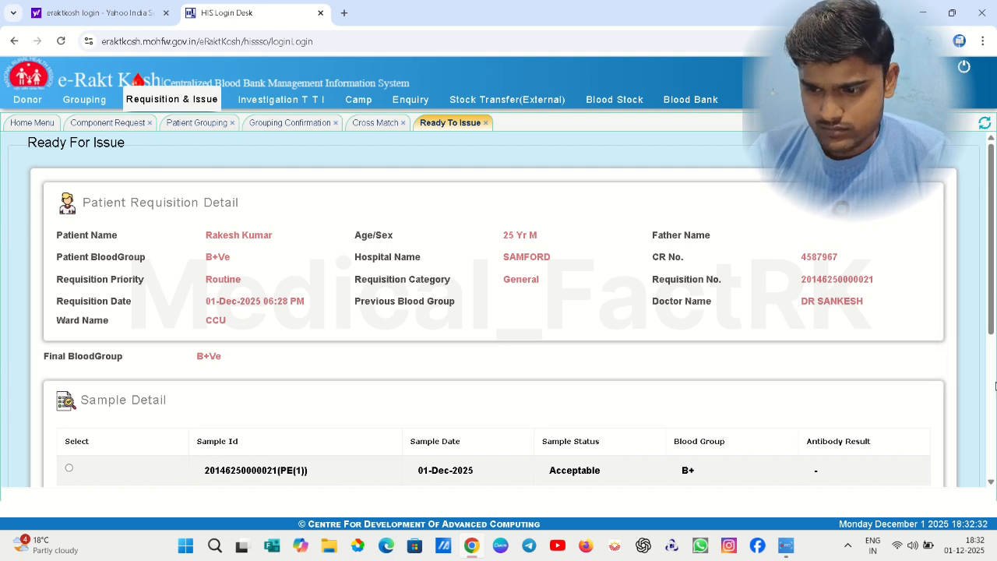
scroll(986, 400, "down", 4)
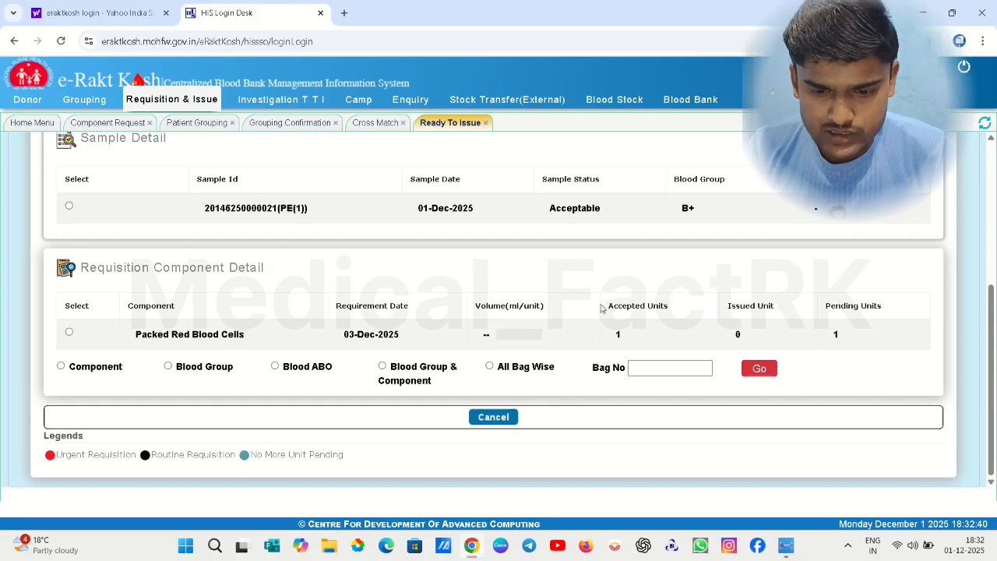
left_click(489, 367)
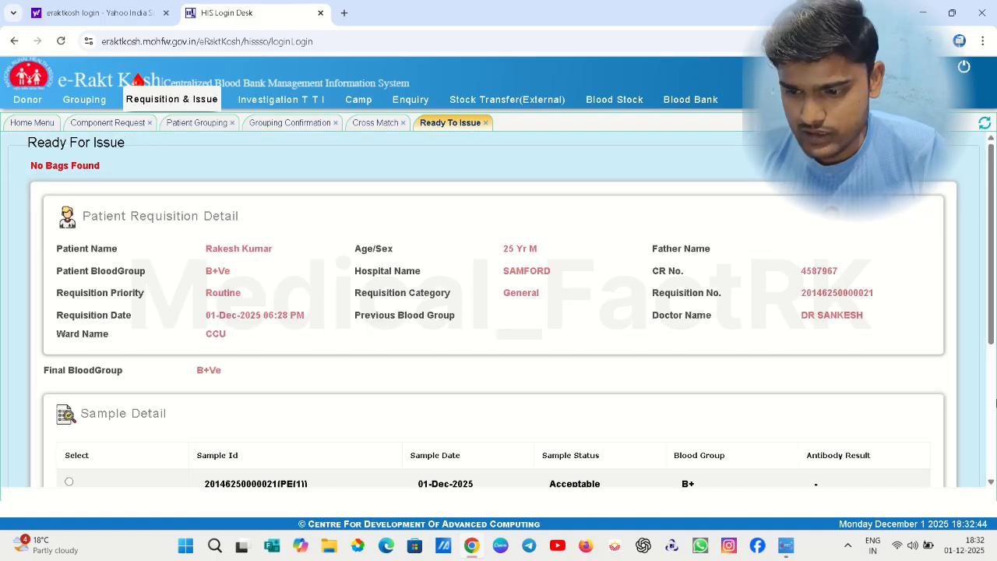
left_click(991, 415)
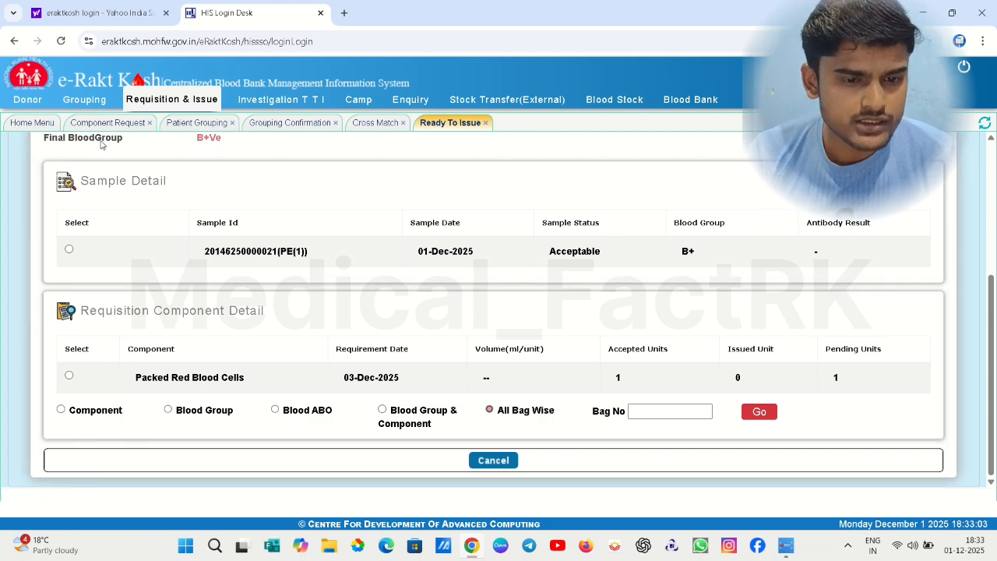
Open Component Issue, accept the five-tab alert, and list all requisitions with All Requisition No
left_click(159, 101)
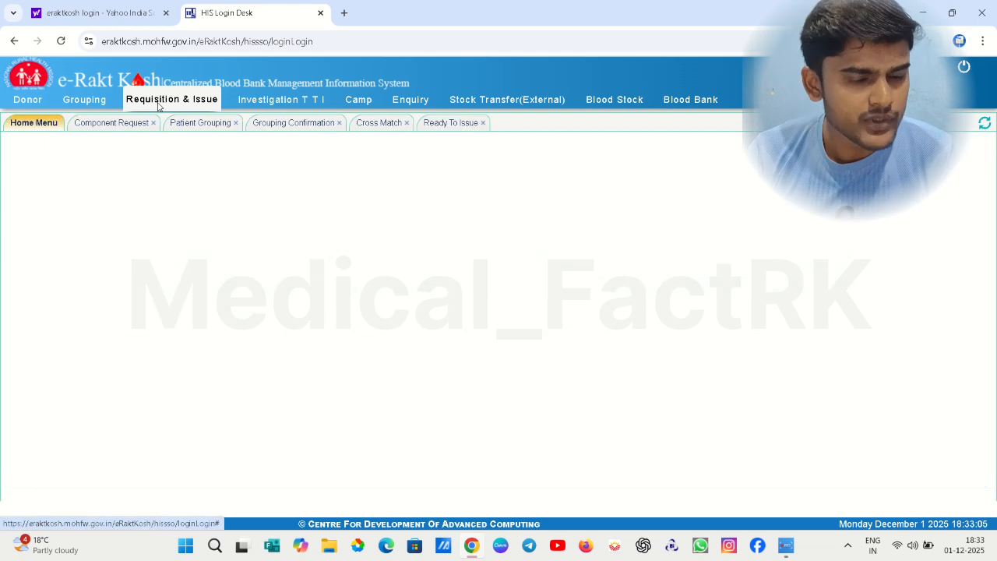
left_click(88, 267)
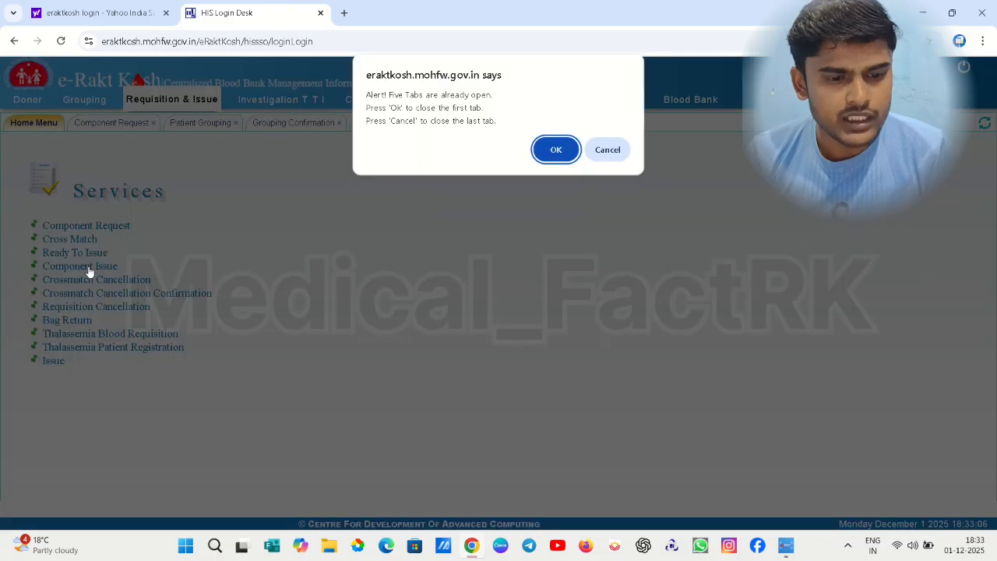
left_click(558, 148)
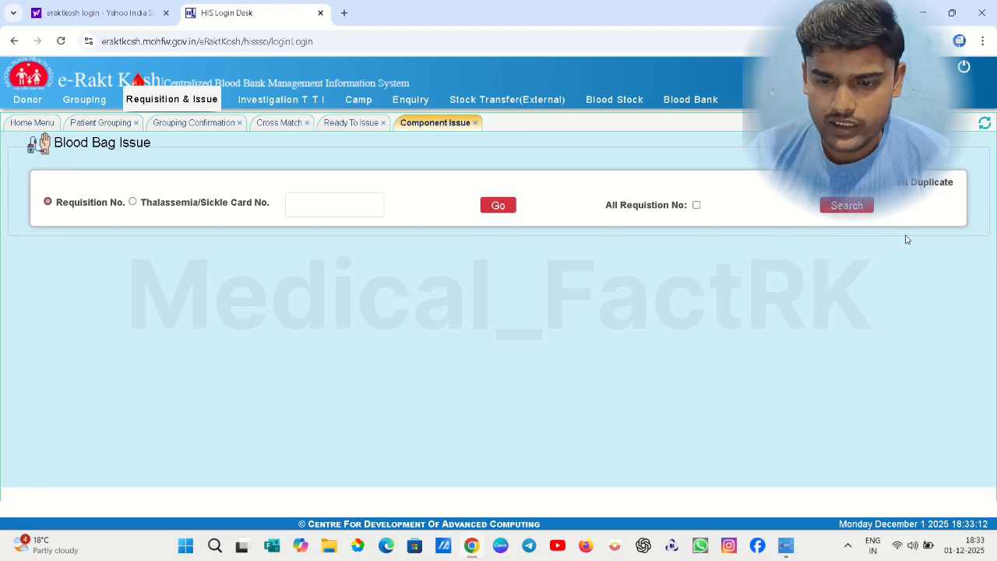
left_click(697, 205)
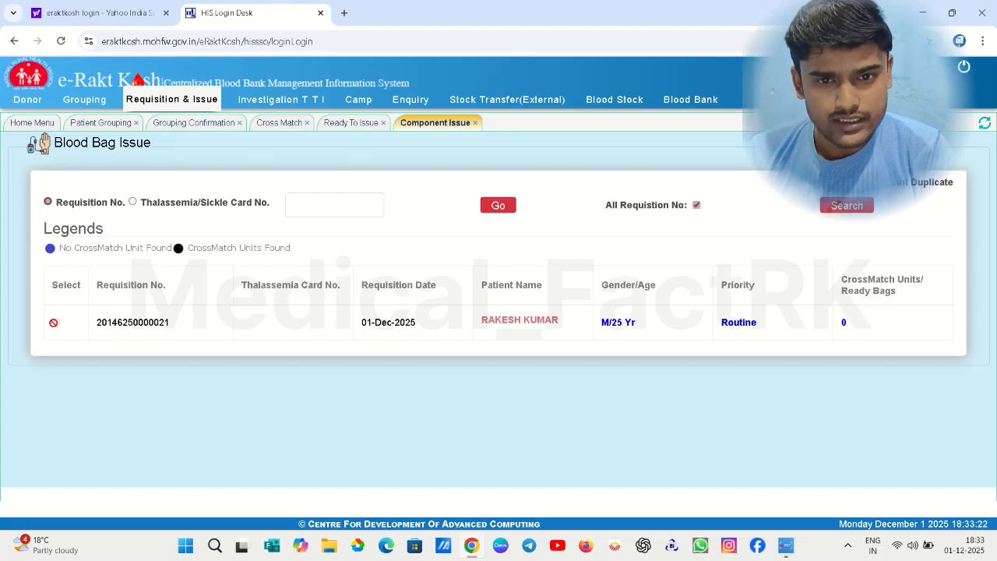
Open Crossmatch Cancellation, accepting the alert to close the oldest tab
left_click(173, 99)
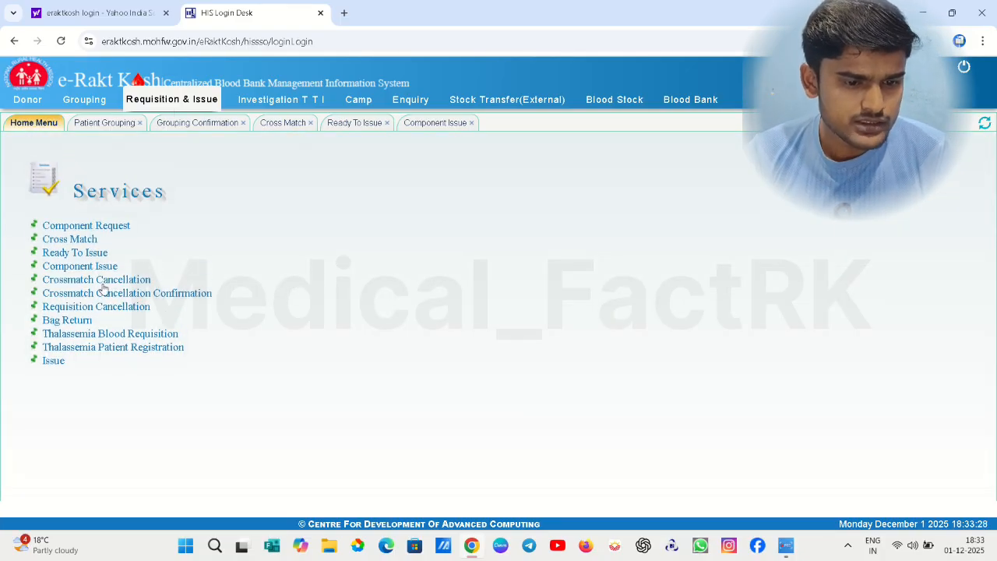
left_click(104, 288)
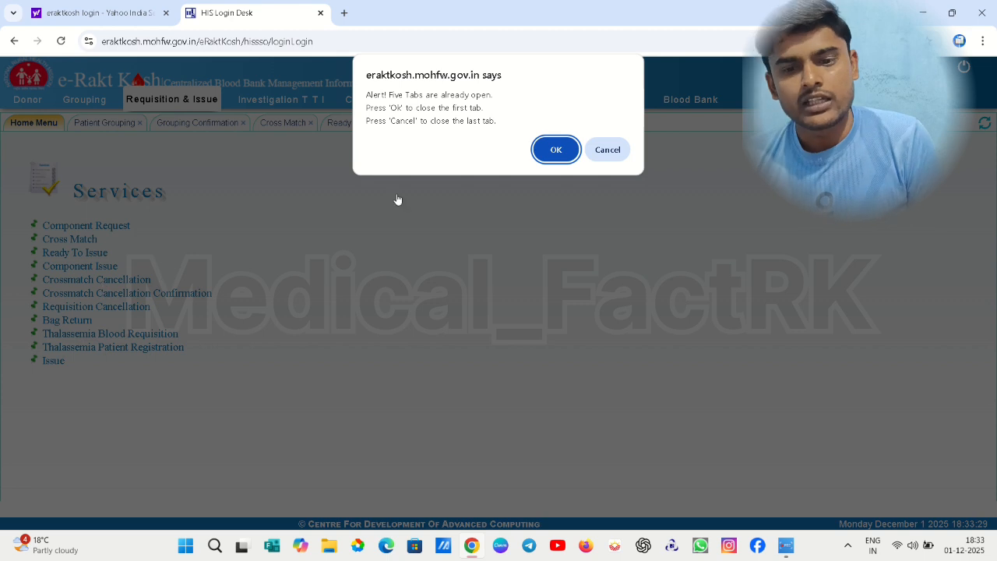
left_click(556, 149)
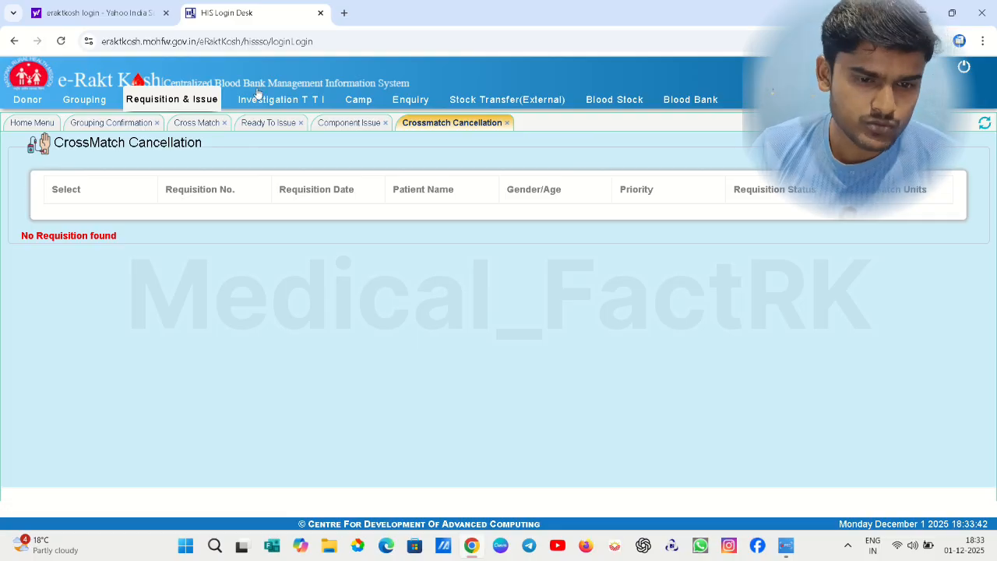
Open Crossmatch Cancellation Confirmation, accept the alert, and return to the Services list
left_click(159, 105)
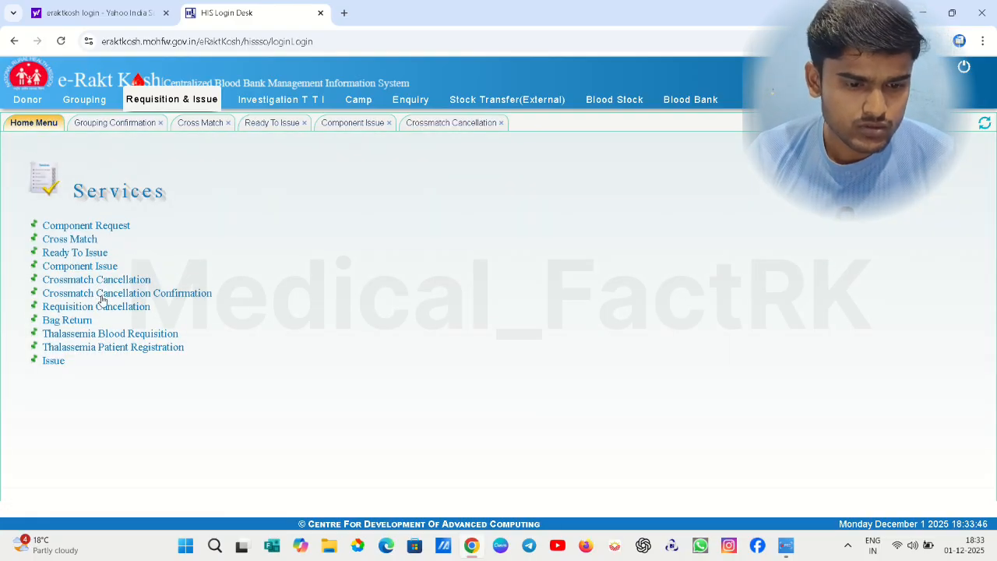
left_click(102, 298)
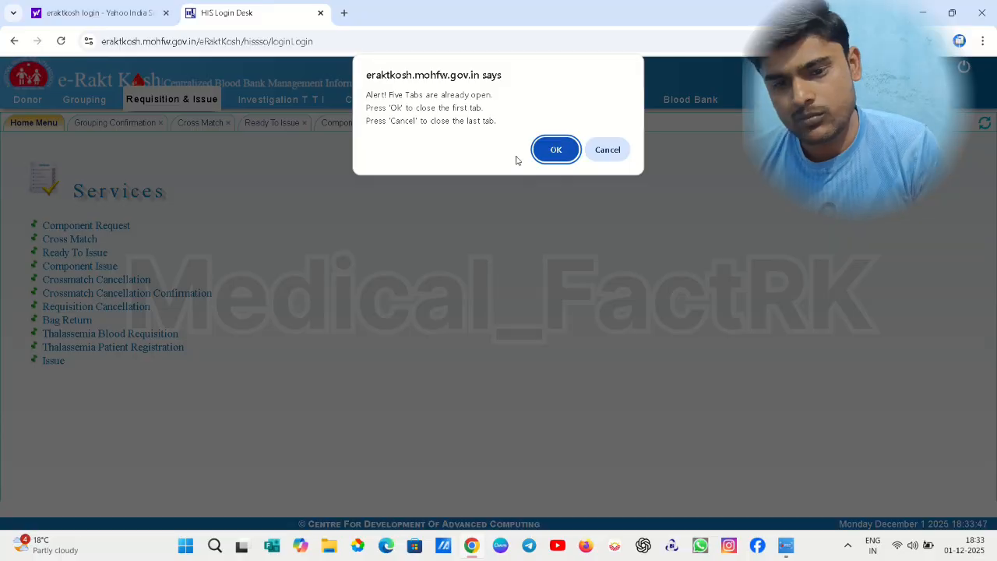
left_click(555, 150)
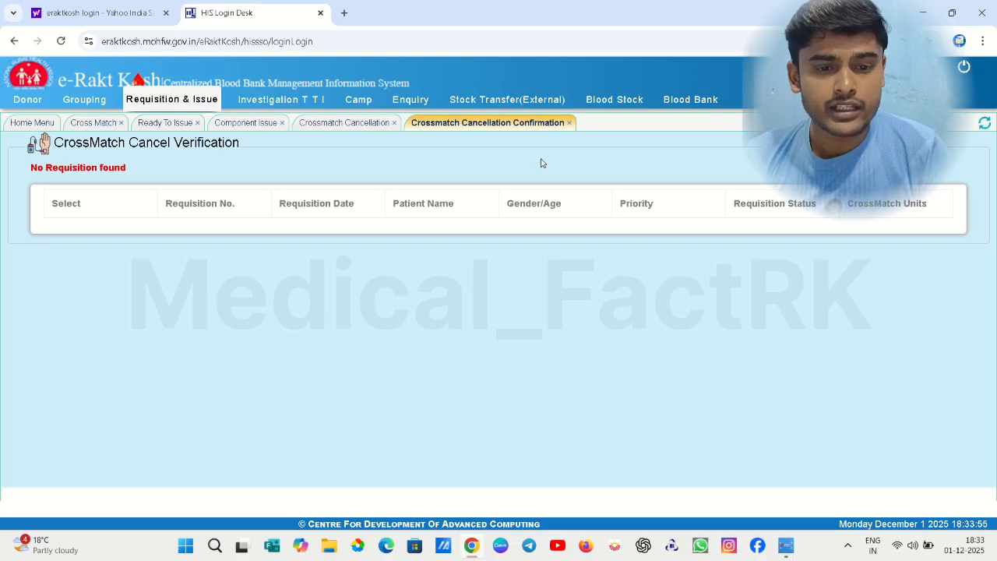
left_click(157, 113)
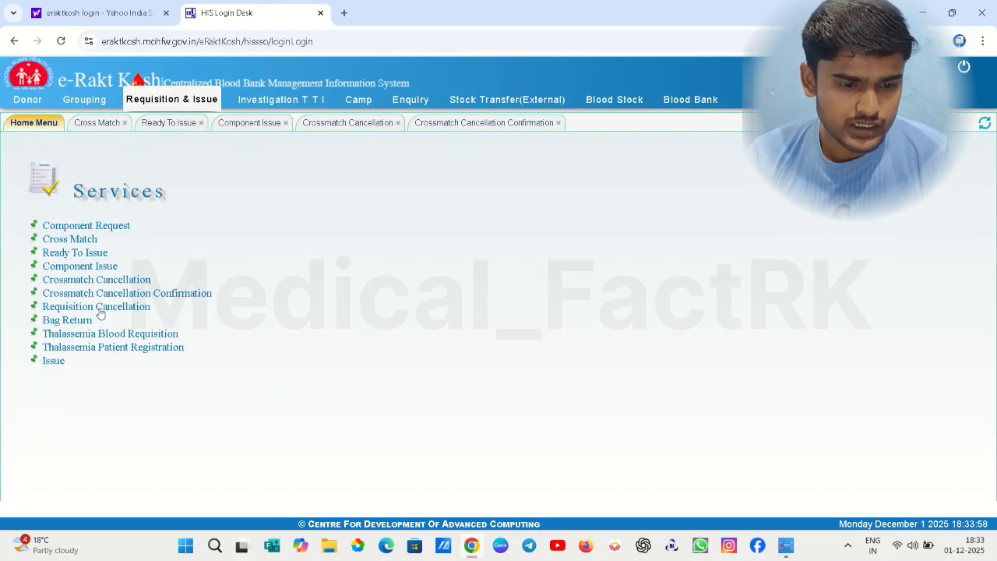
Open Requisition Cancellation and load the patient's 01-Dec-2025 requisition detail, then return to Services
left_click(99, 308)
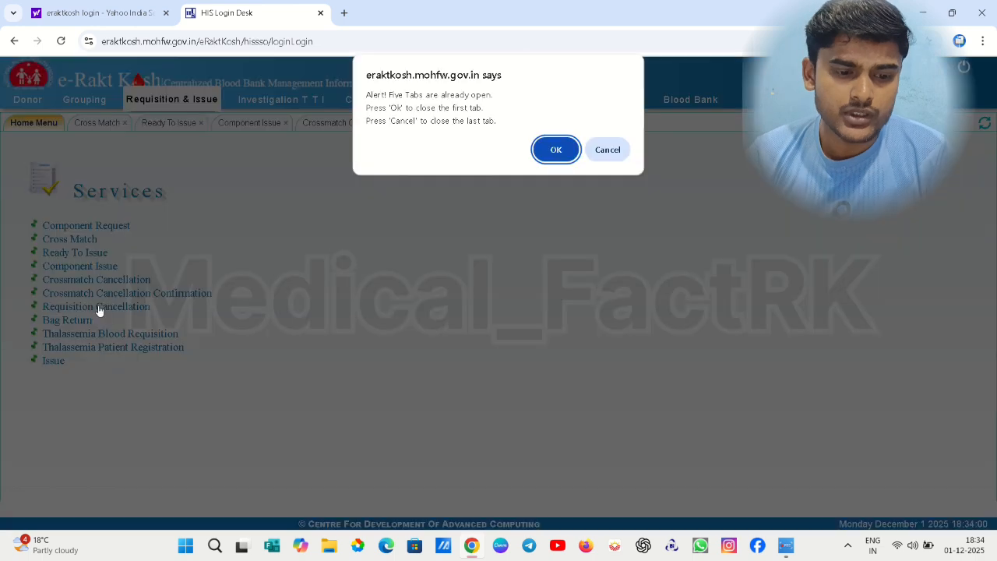
left_click(550, 151)
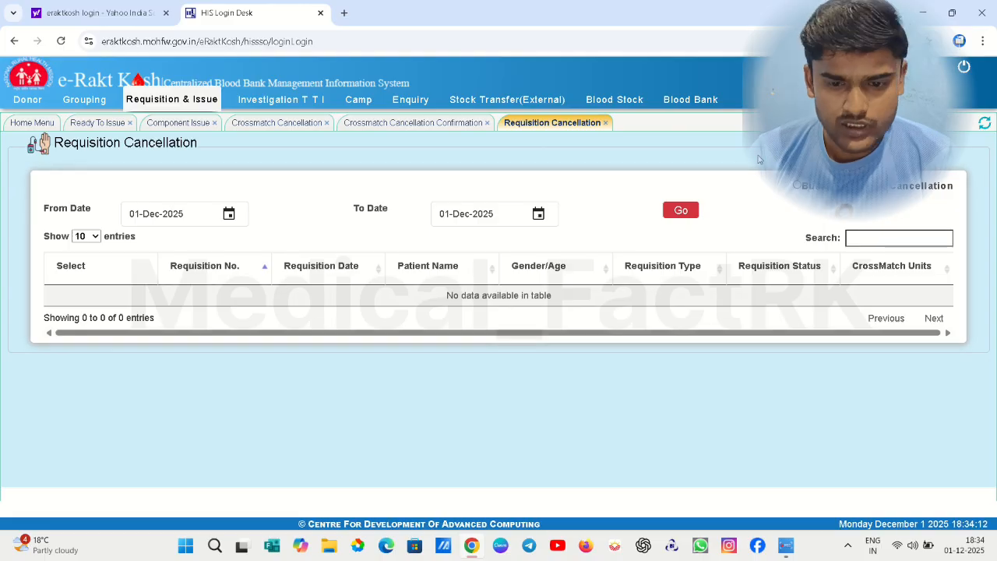
left_click(683, 212)
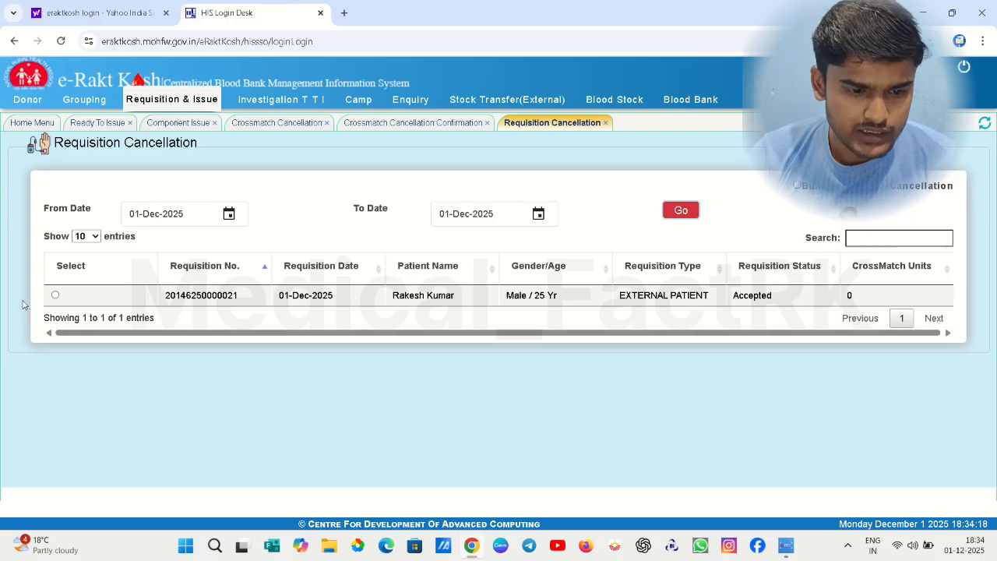
left_click(55, 295)
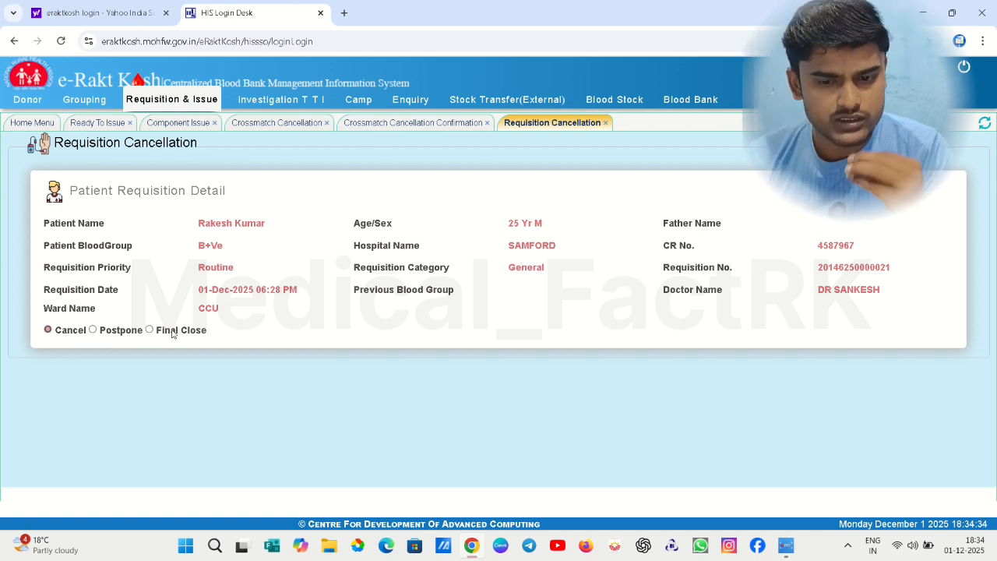
left_click(175, 99)
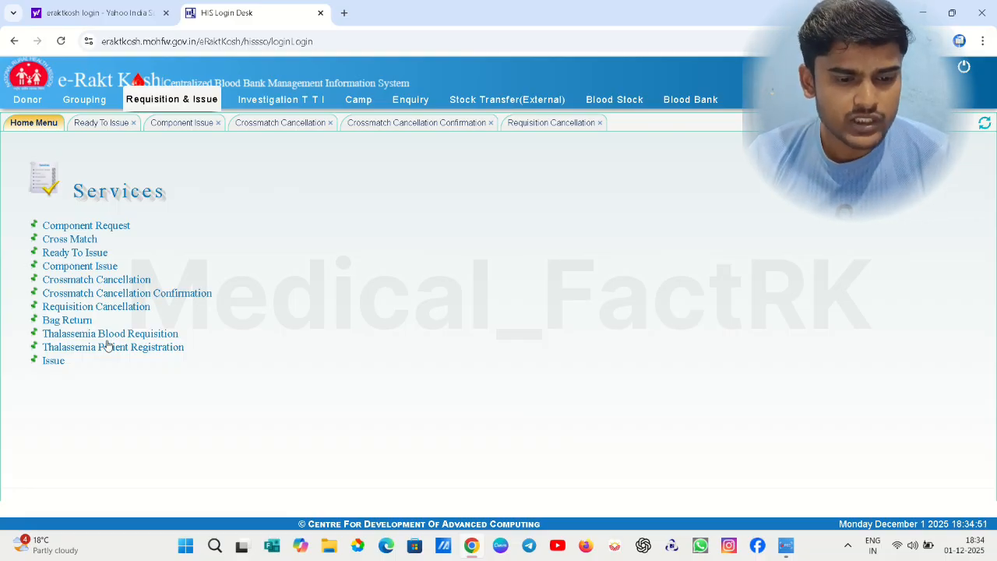
Open the Thalassemia Blood Requisition and Thalassemia Patient Registration forms, accepting each tab-limit alert
left_click(108, 335)
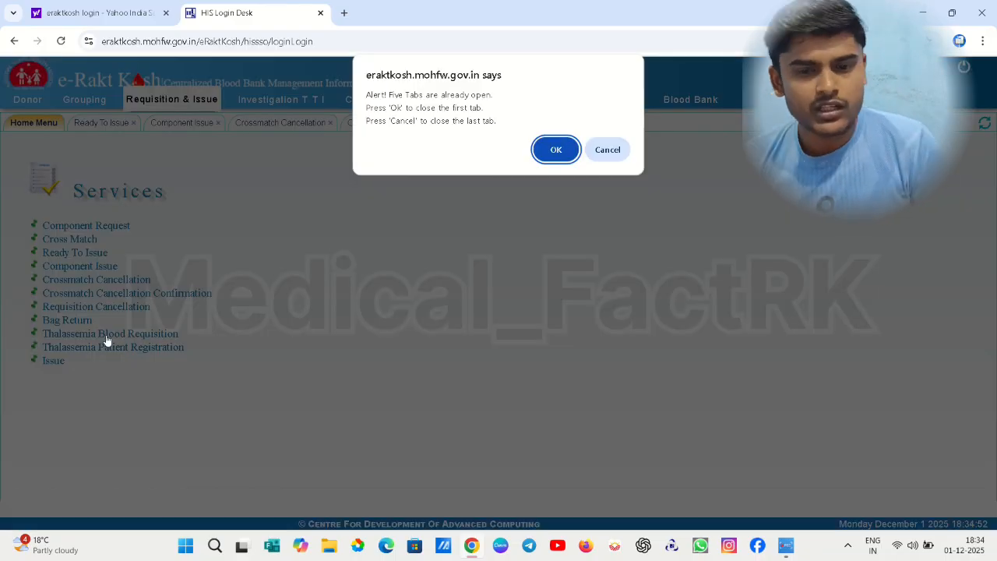
left_click(554, 152)
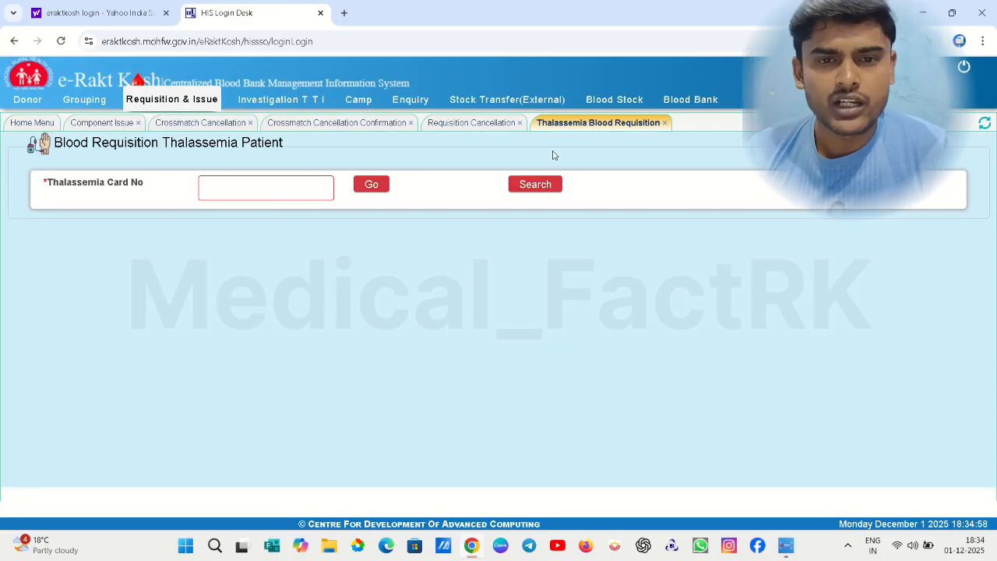
left_click(153, 107)
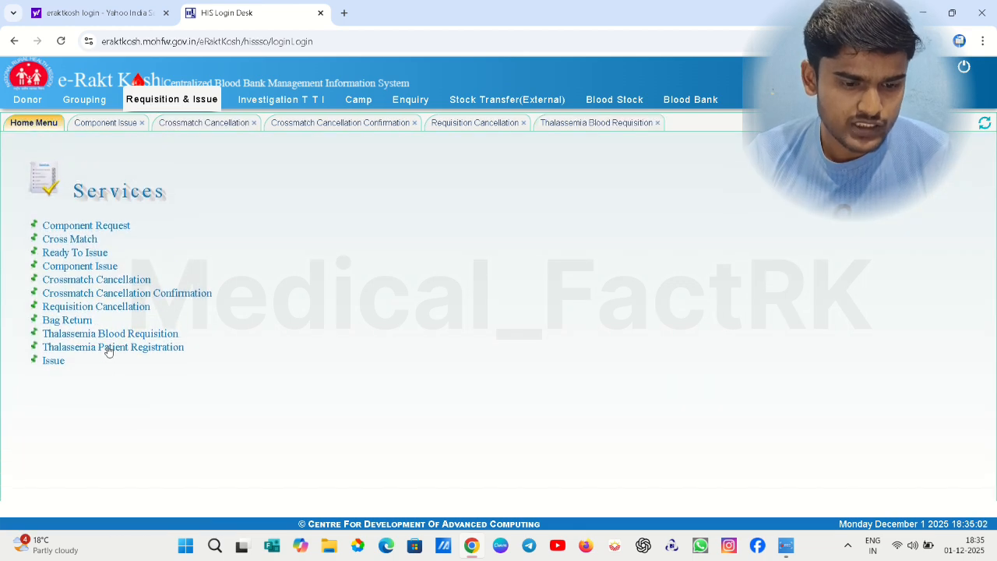
left_click(108, 348)
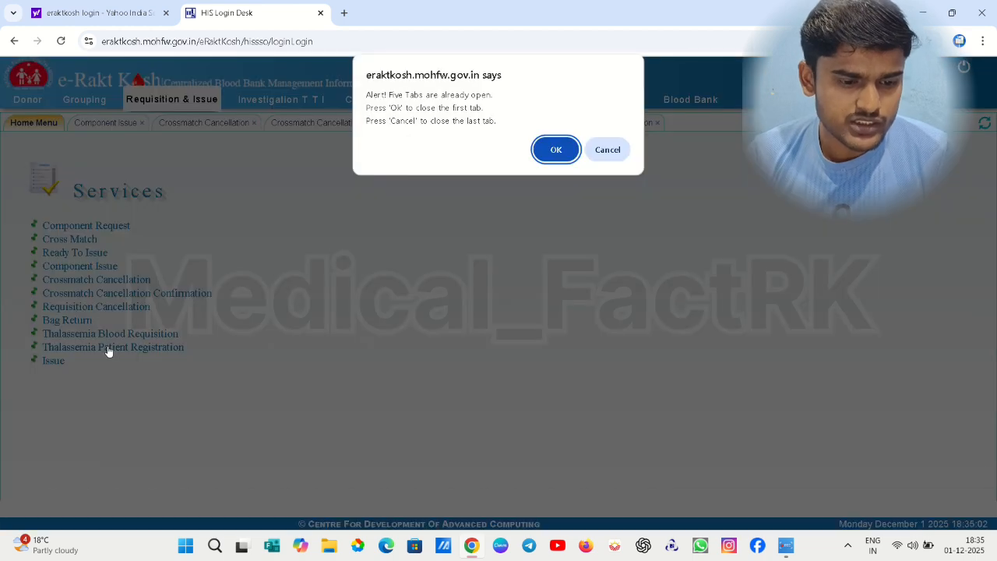
left_click(552, 155)
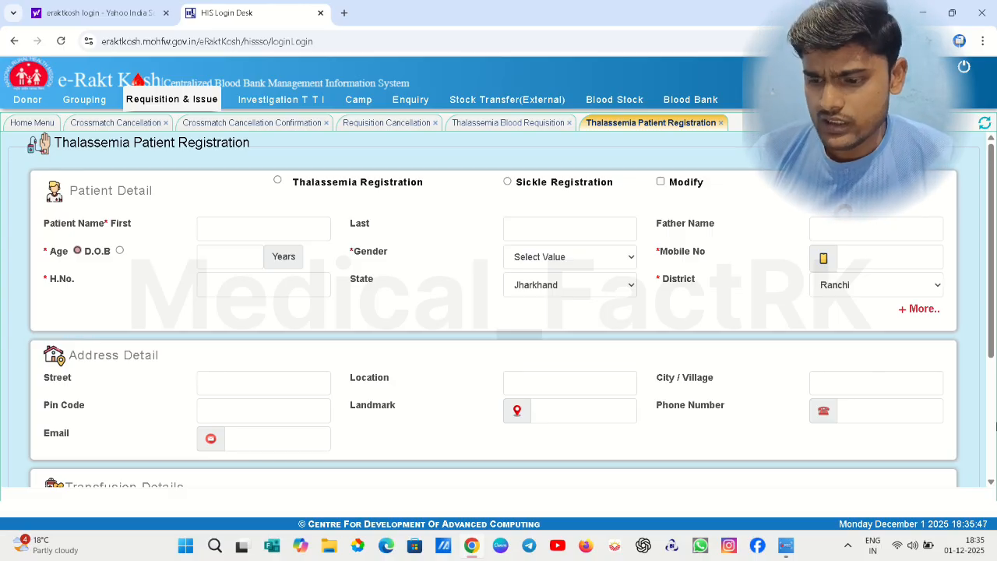
Scroll the registration form to Transfusion Details, then bring the Thalassemia Blood Requisition page forward
scroll(988, 457, "down", 3)
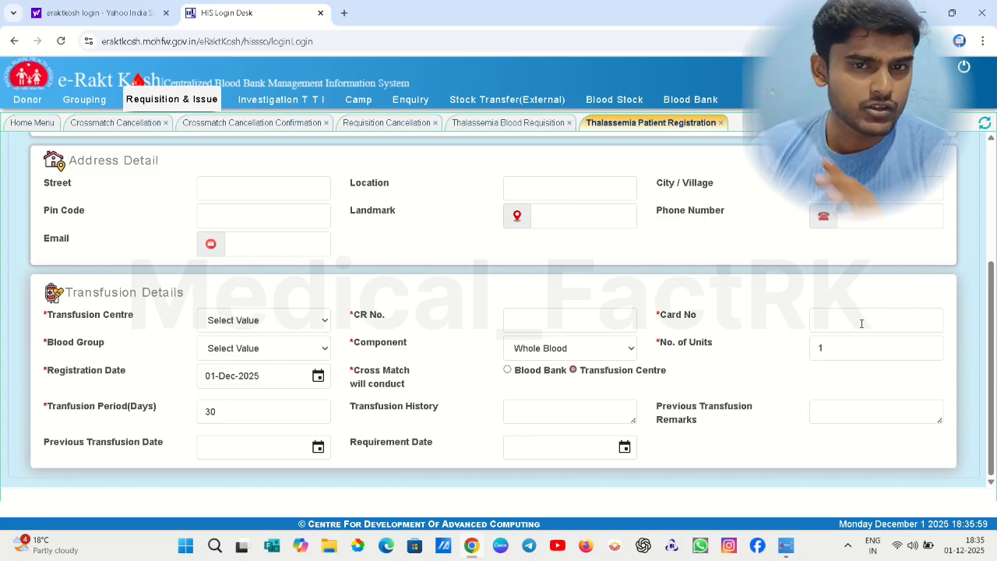
left_click(530, 125)
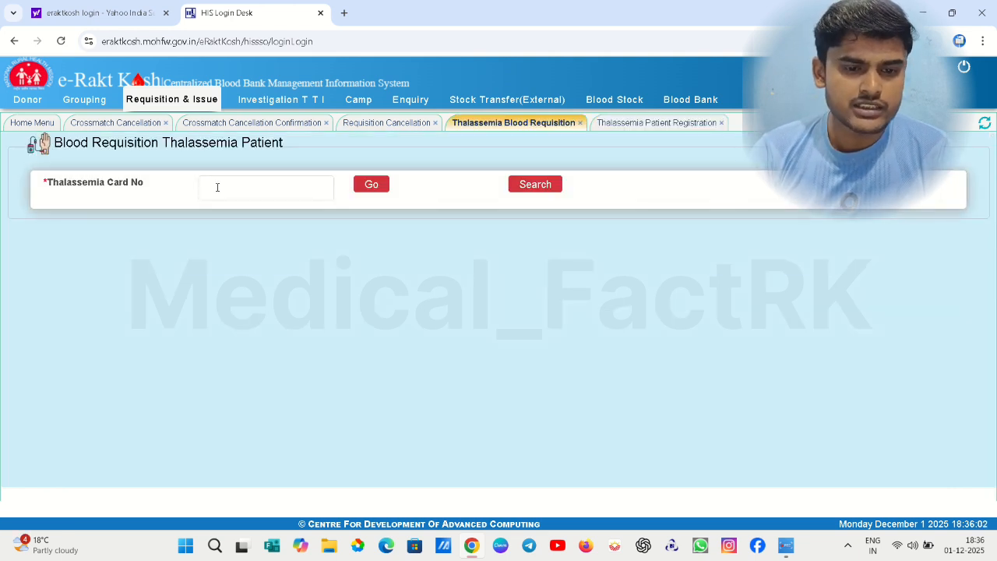